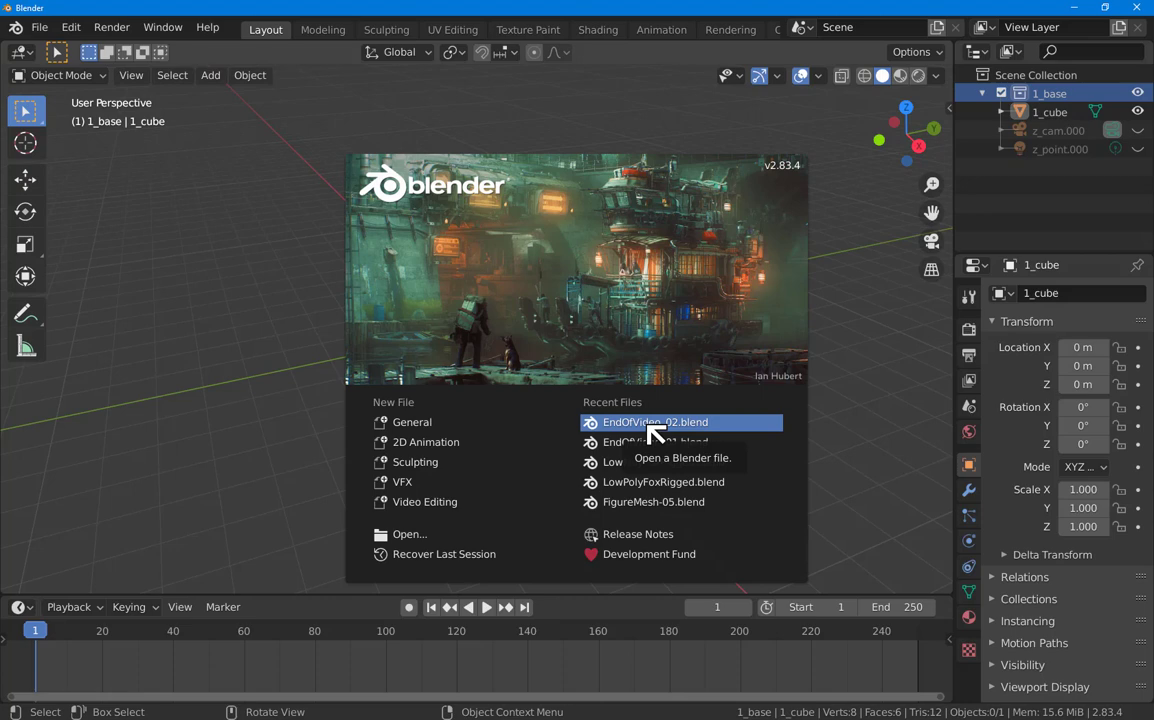
# Open EndOfVideo_02.blend and select the house's side wall face beneath the roof eave
pyautogui.click(655, 422)
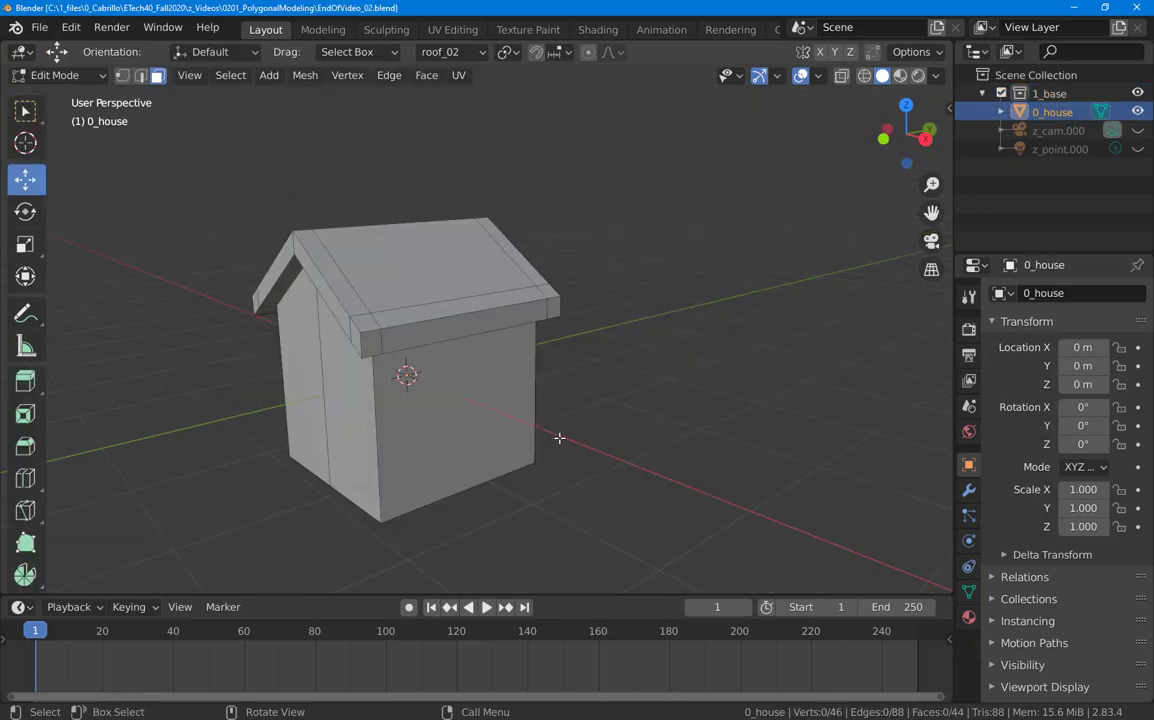
pyautogui.moveTo(559, 438); pyautogui.dragTo(448, 407, button='middle')
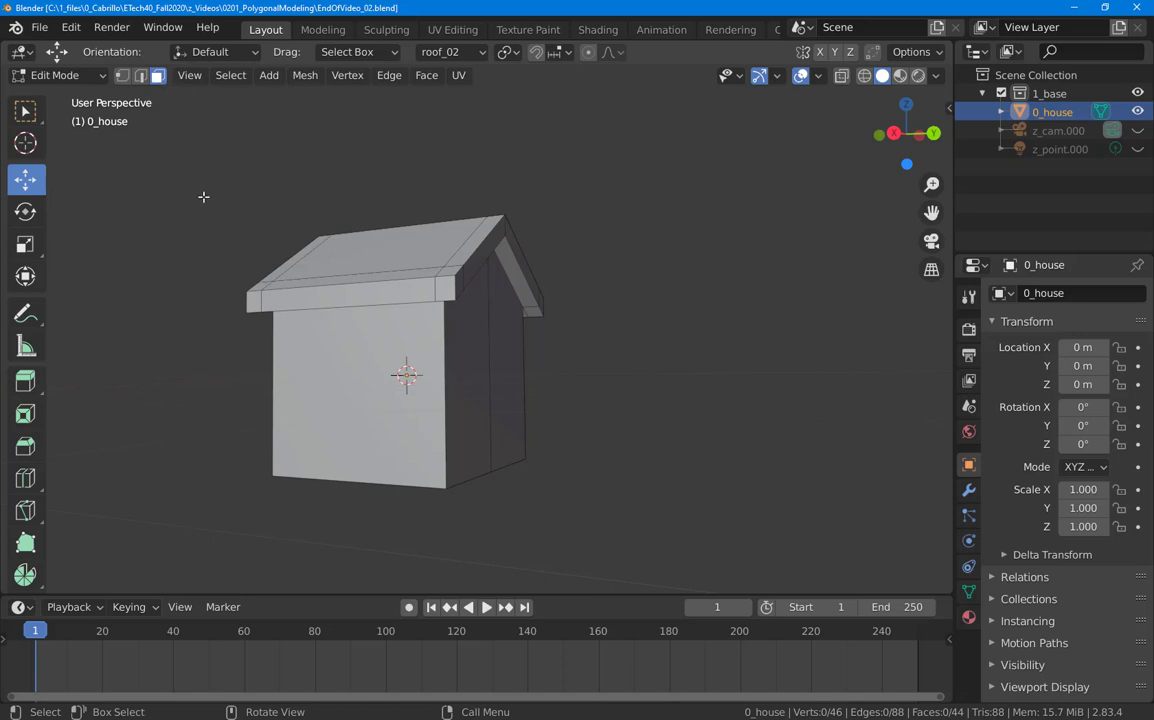
pyautogui.click(366, 385)
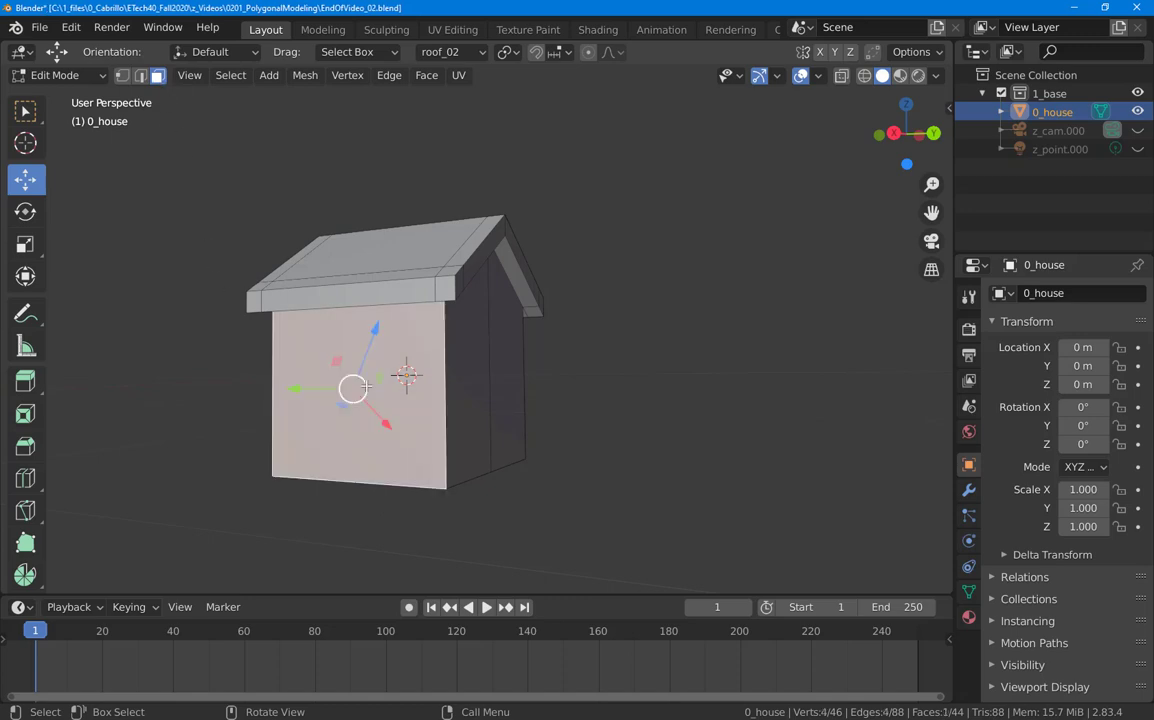
pyautogui.moveTo(580, 392); pyautogui.dragTo(560, 470, button='middle')
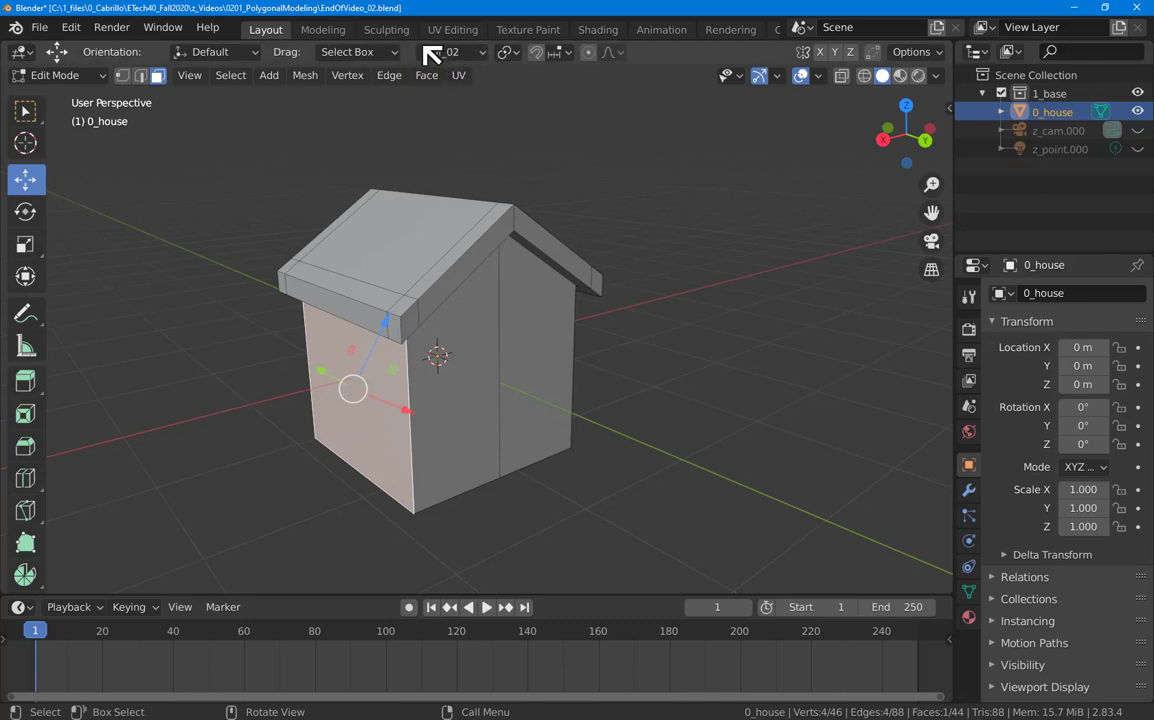
# Set the transform orientation to Global
pyautogui.click(487, 55)
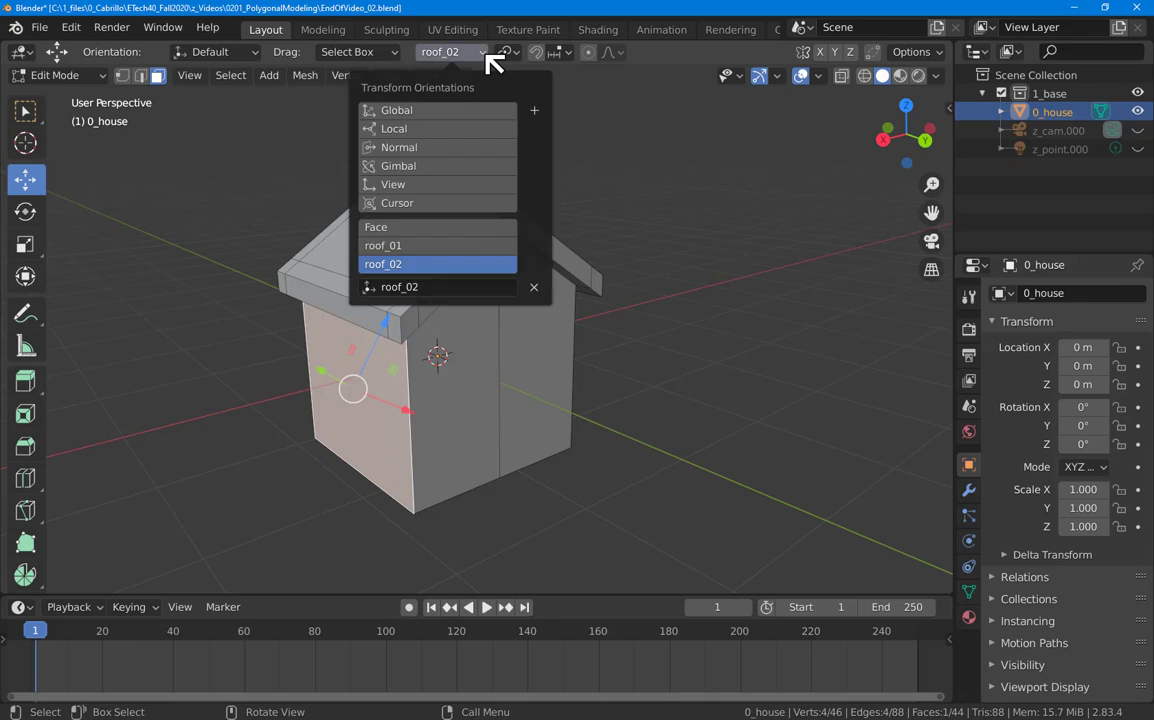
pyautogui.click(425, 112)
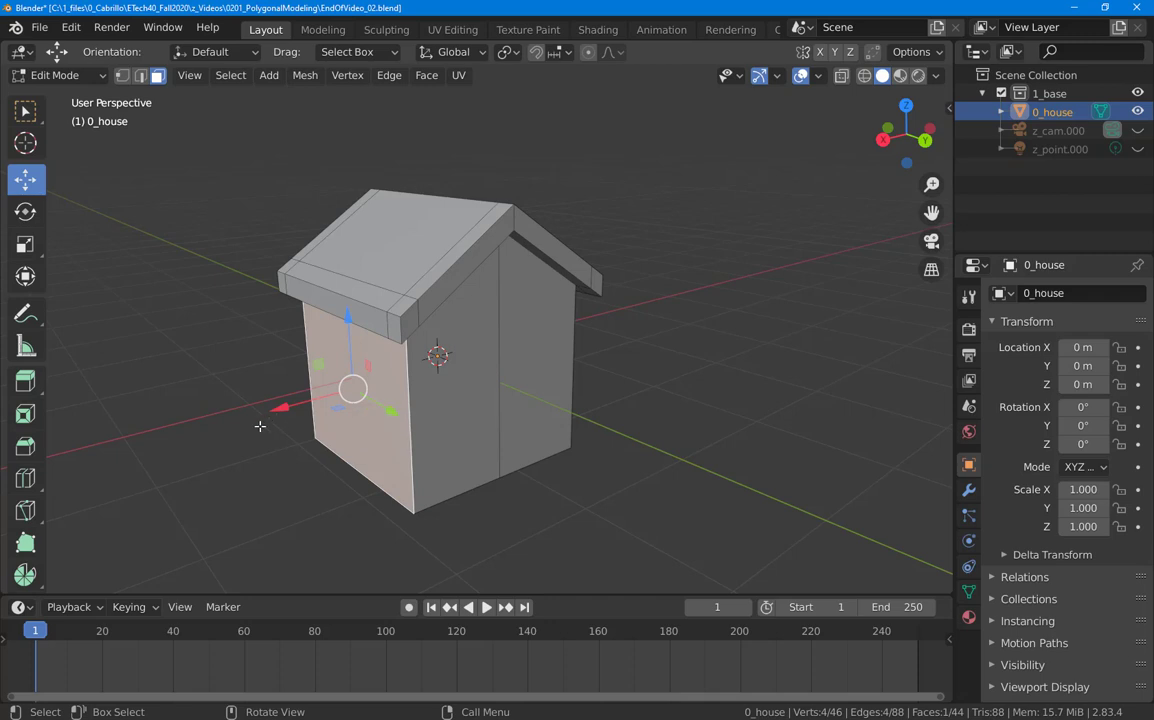
pyautogui.moveTo(265, 428)
pyautogui.mouseDown(button='middle')
pyautogui.moveTo(291, 438)
pyautogui.moveTo(285, 420)
pyautogui.mouseUp(button='middle')
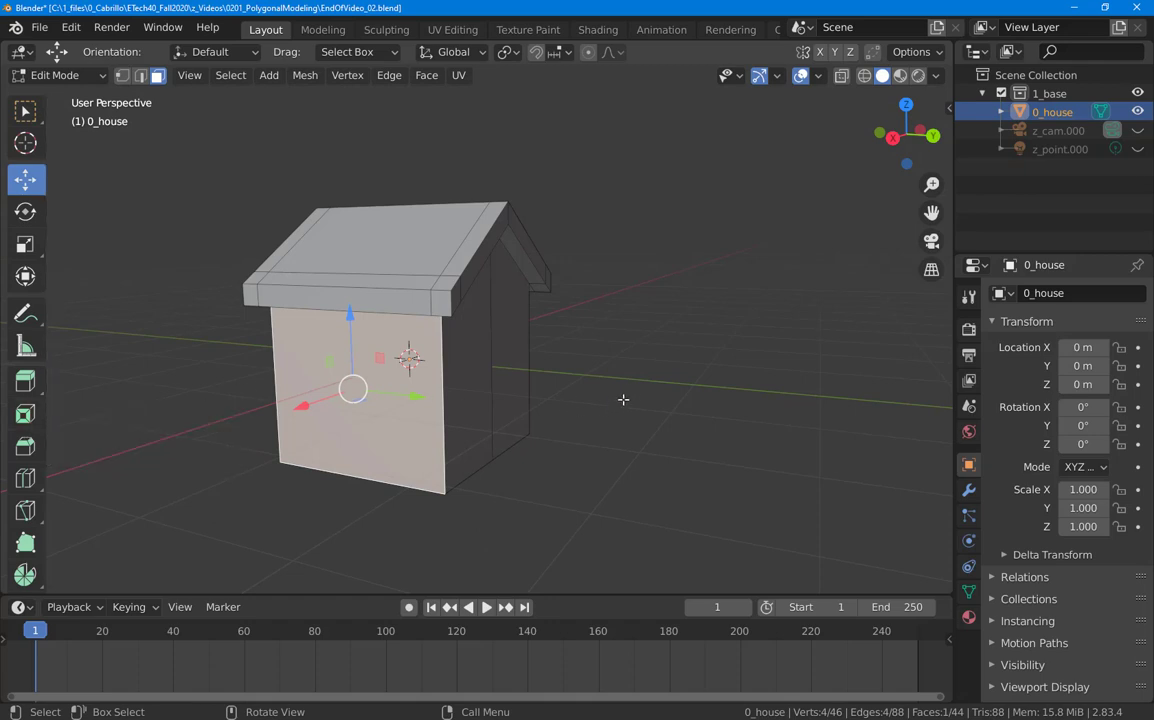
pyautogui.press('i')
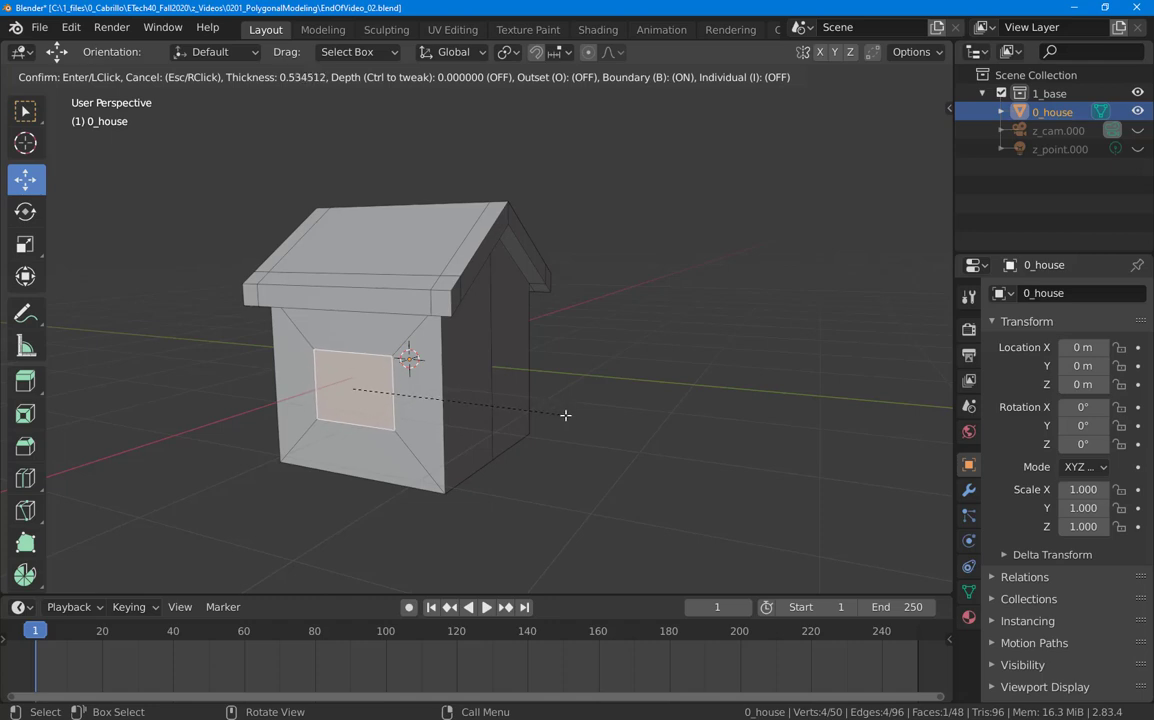
pyautogui.press('Escape')
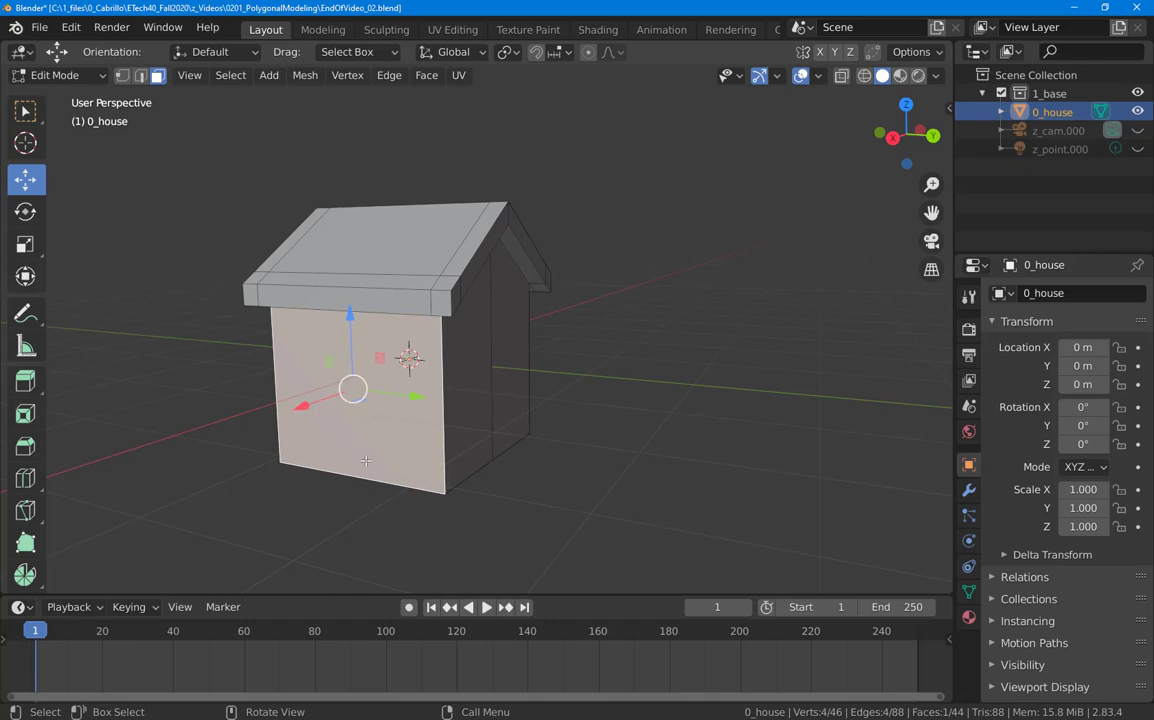
pyautogui.press('i')
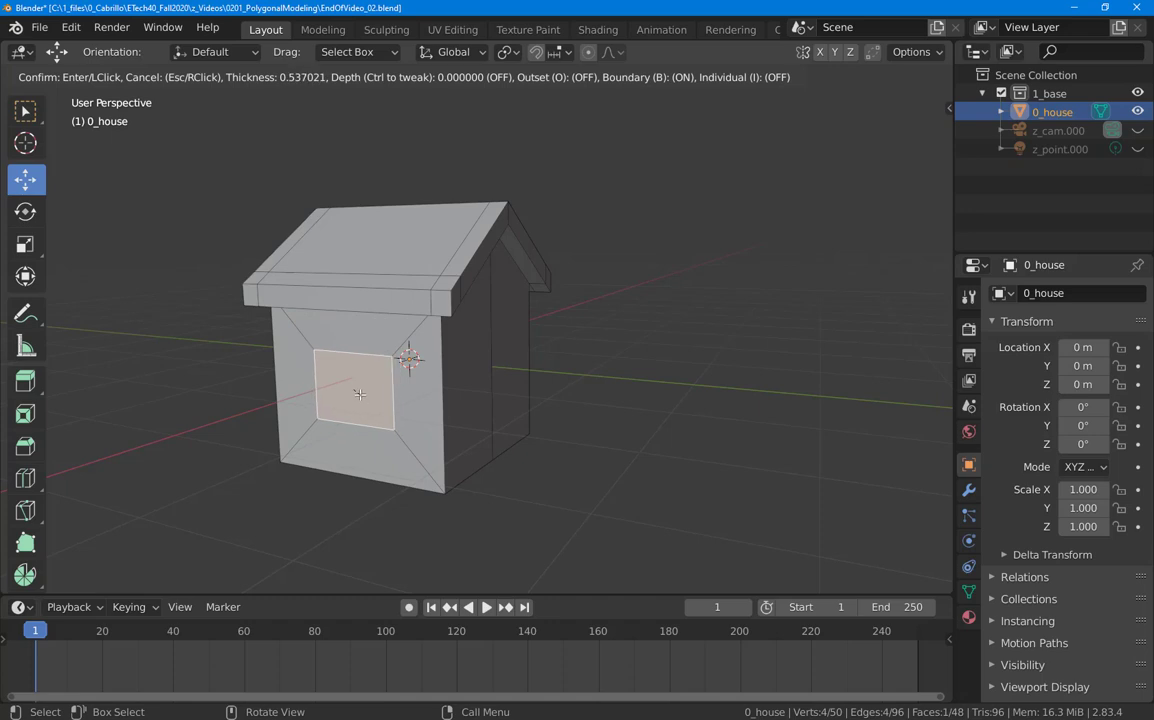
pyautogui.rightClick(369, 430)
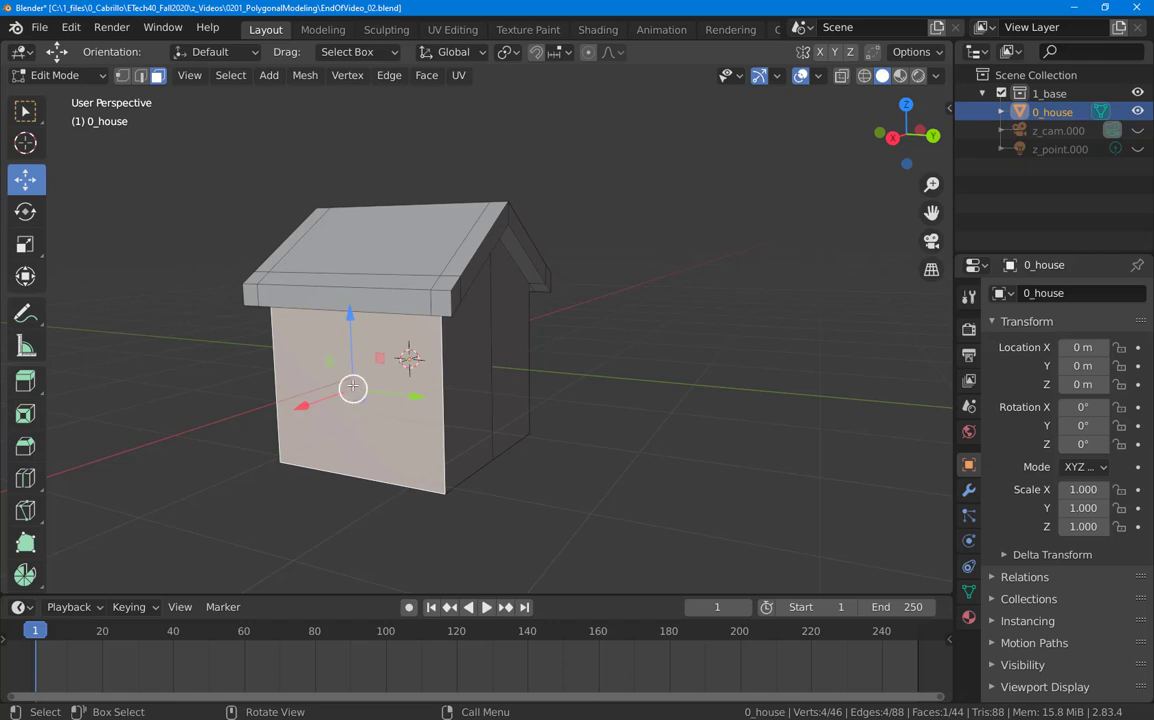
pyautogui.press('i')
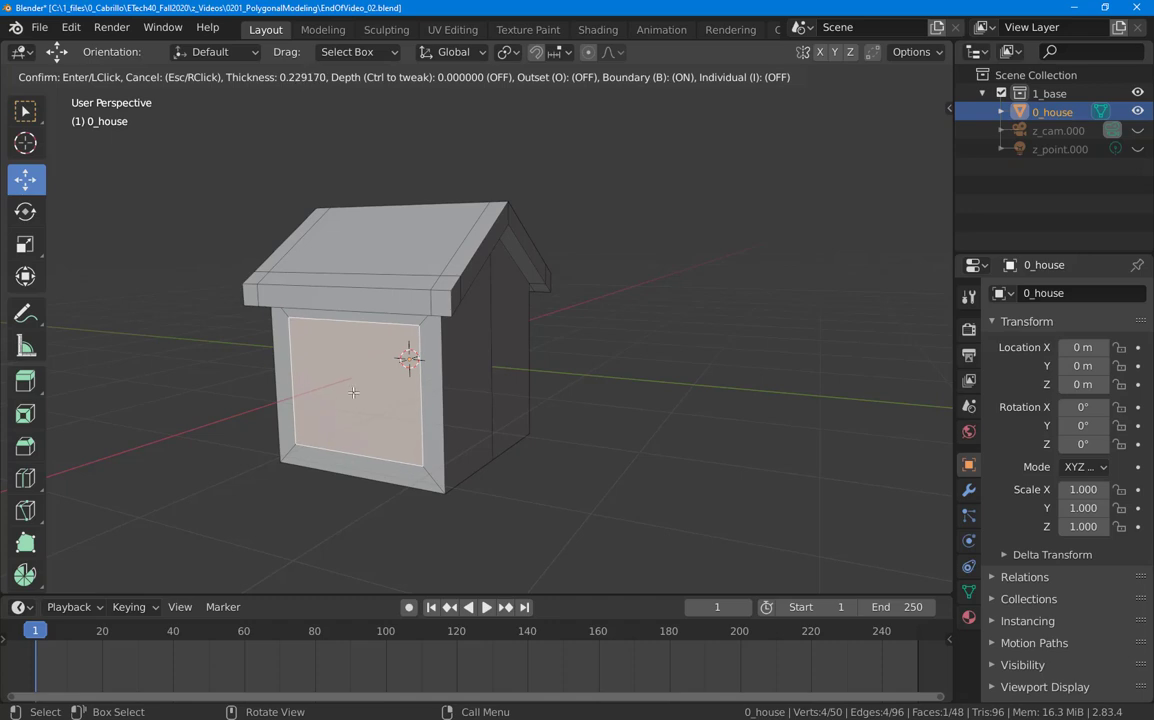
pyautogui.press('Escape')
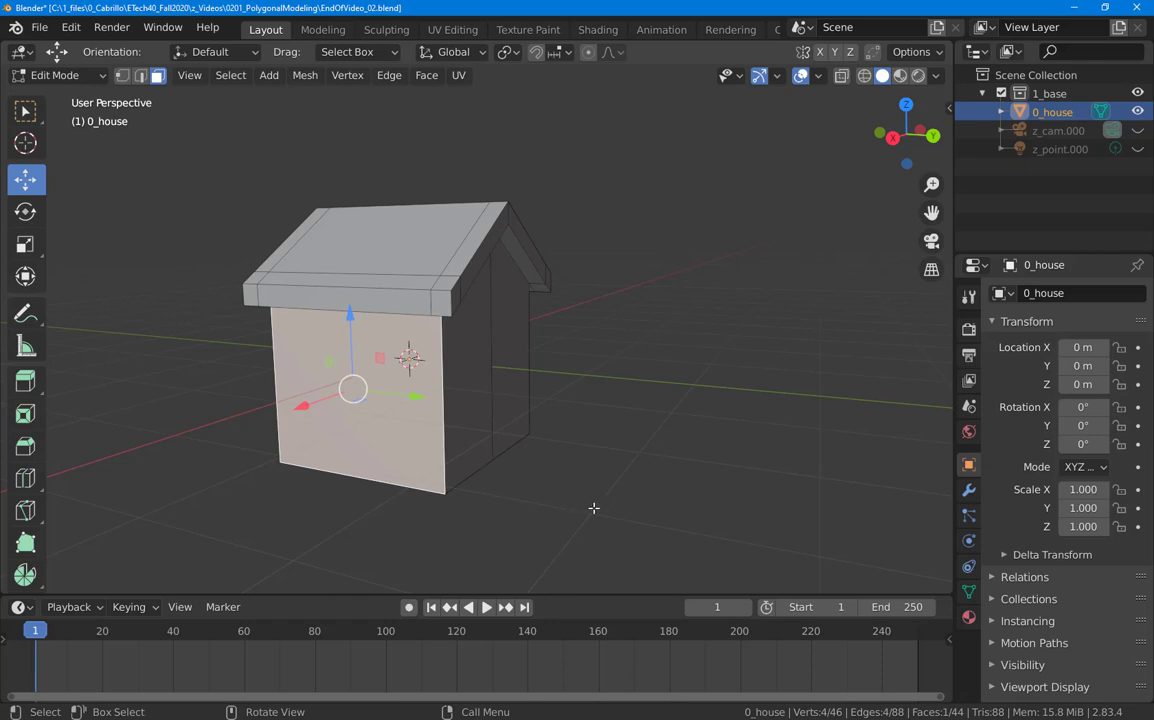
# Inset the side wall face about 0.625 m and move the inner face about -0.32 m in Y and -0.29 m in Z
pyautogui.press('i')
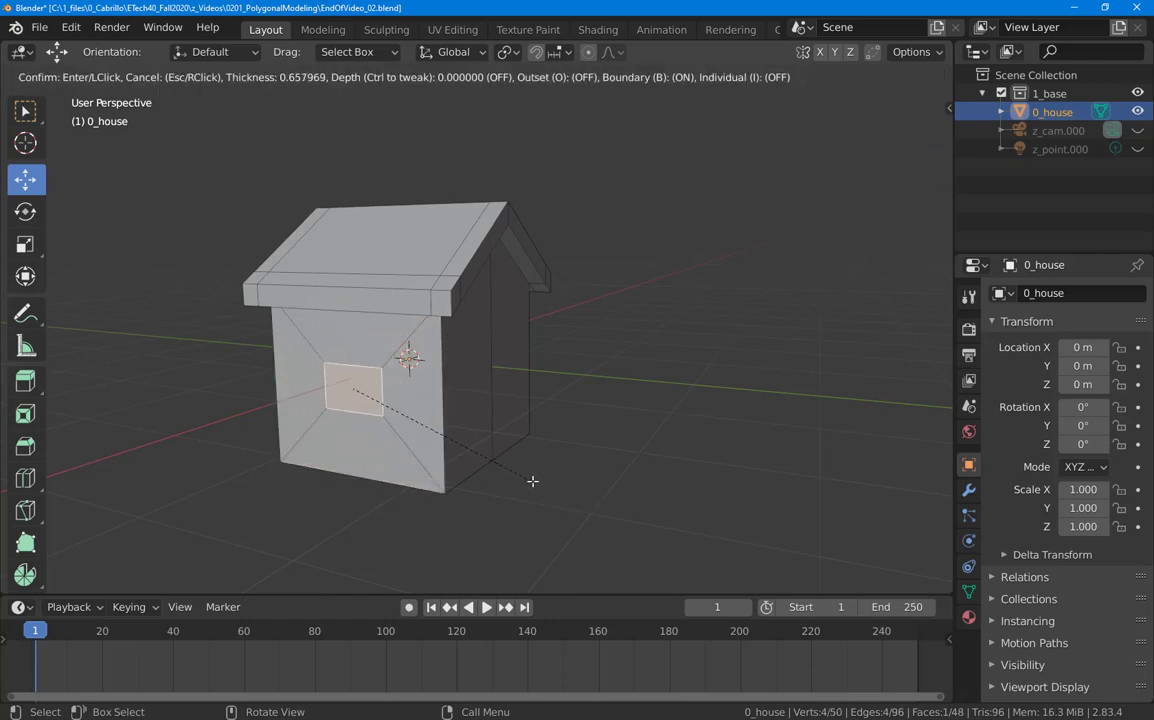
pyautogui.click(534, 484)
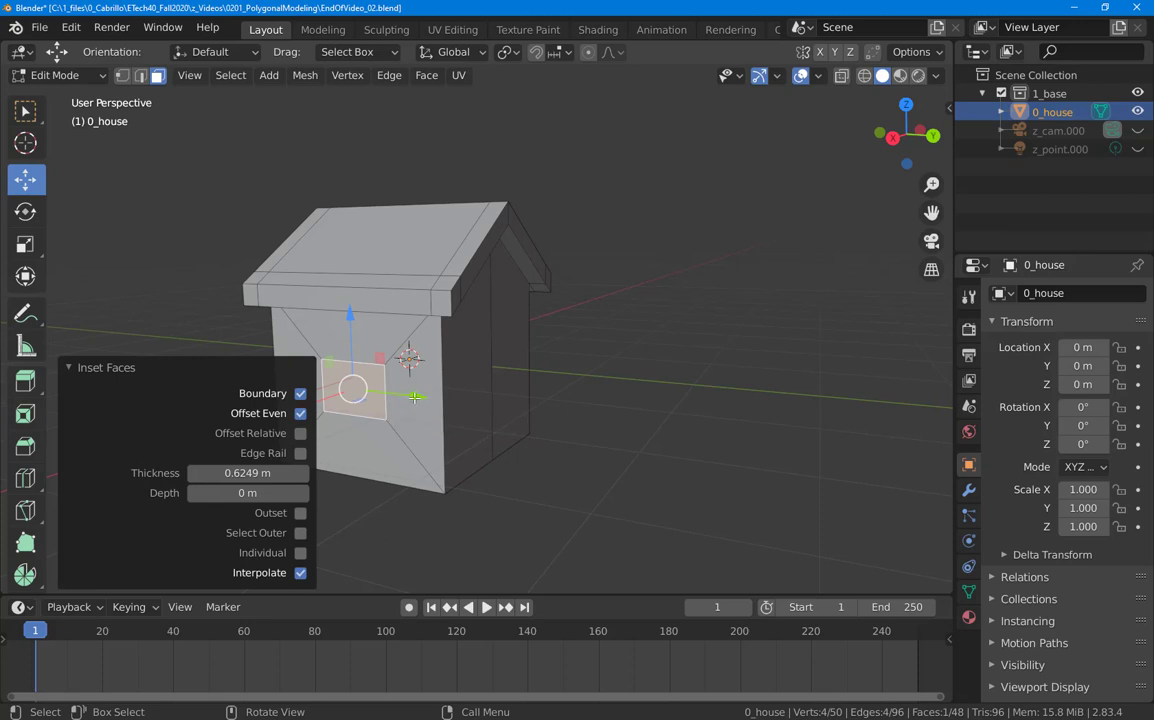
pyautogui.moveTo(415, 397); pyautogui.dragTo(382, 390)
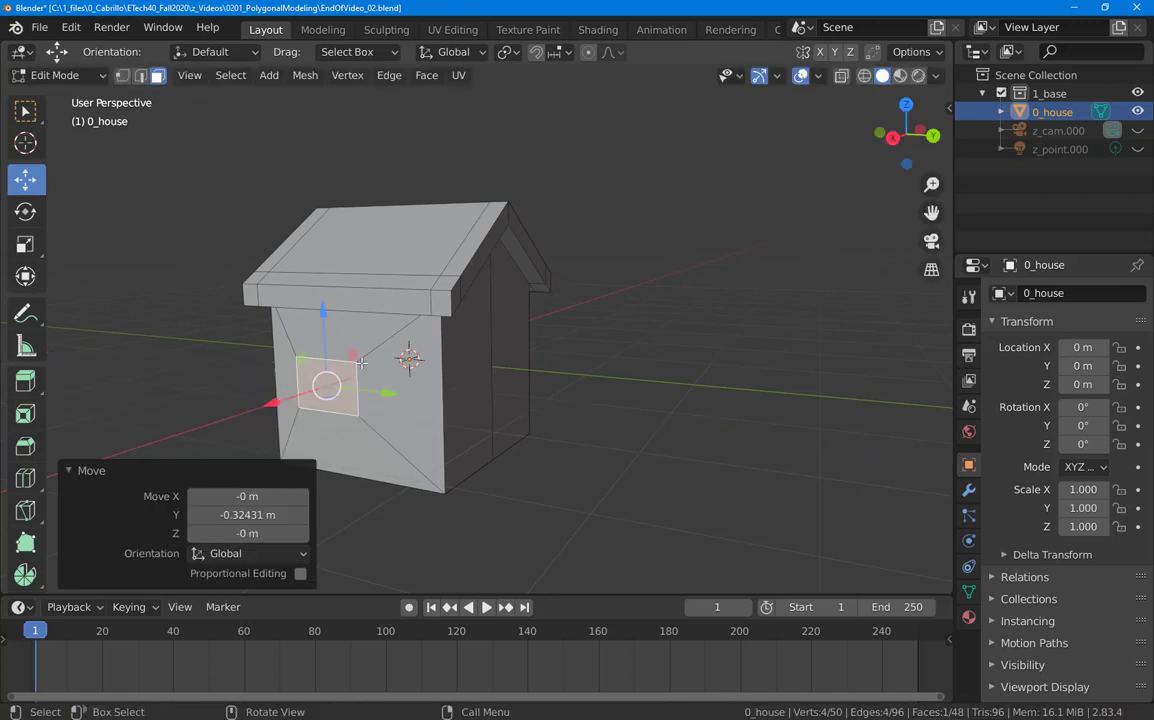
pyautogui.moveTo(327, 314); pyautogui.dragTo(327, 346)
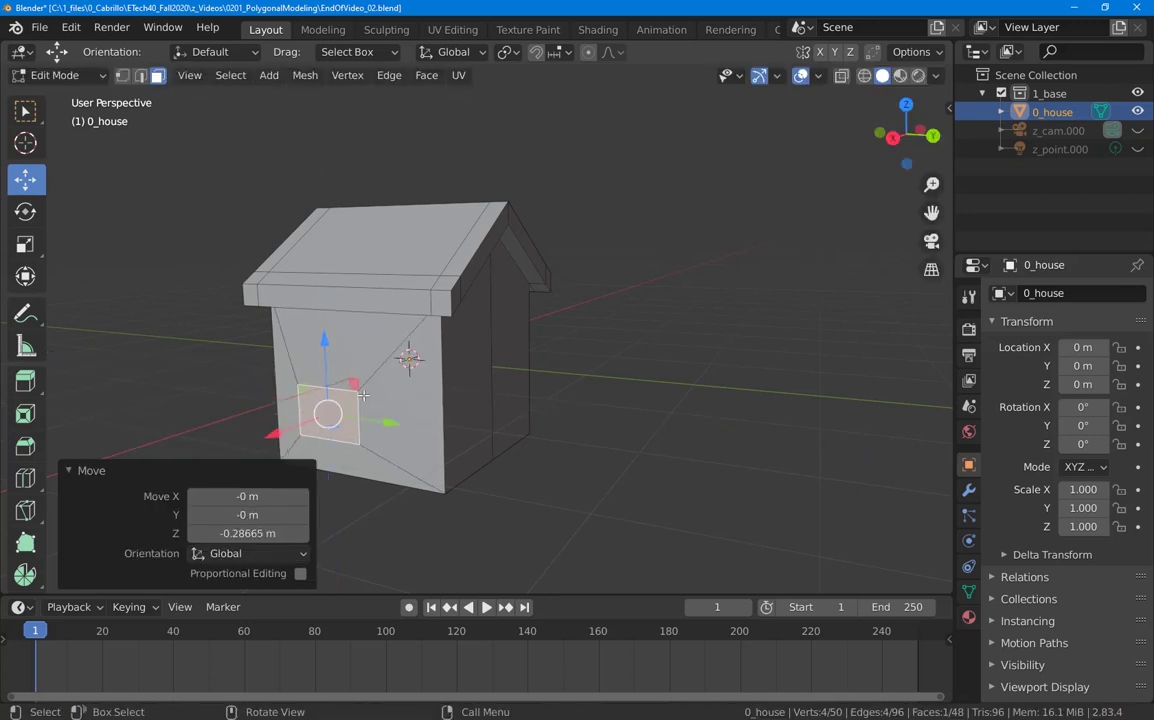
# Widen the inset face by moving its vertical edge on the +Y side about 0.25 m along Y
pyautogui.press('2')
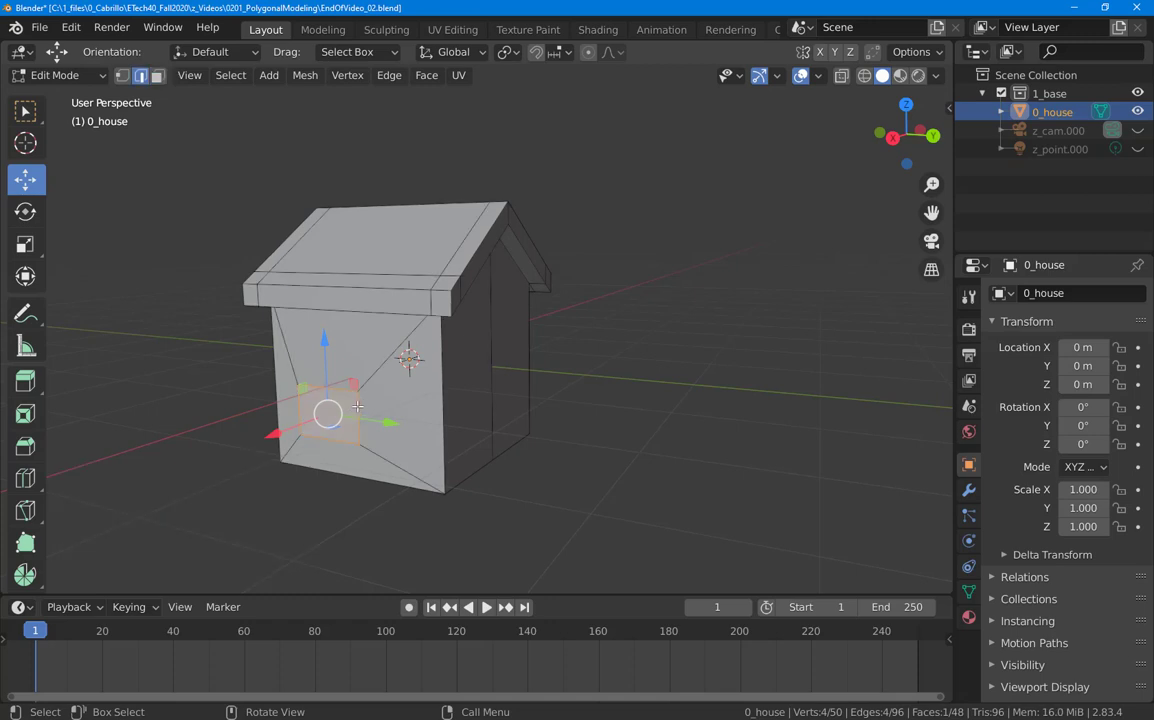
pyautogui.click(357, 406)
pyautogui.moveTo(420, 425); pyautogui.dragTo(472, 448)
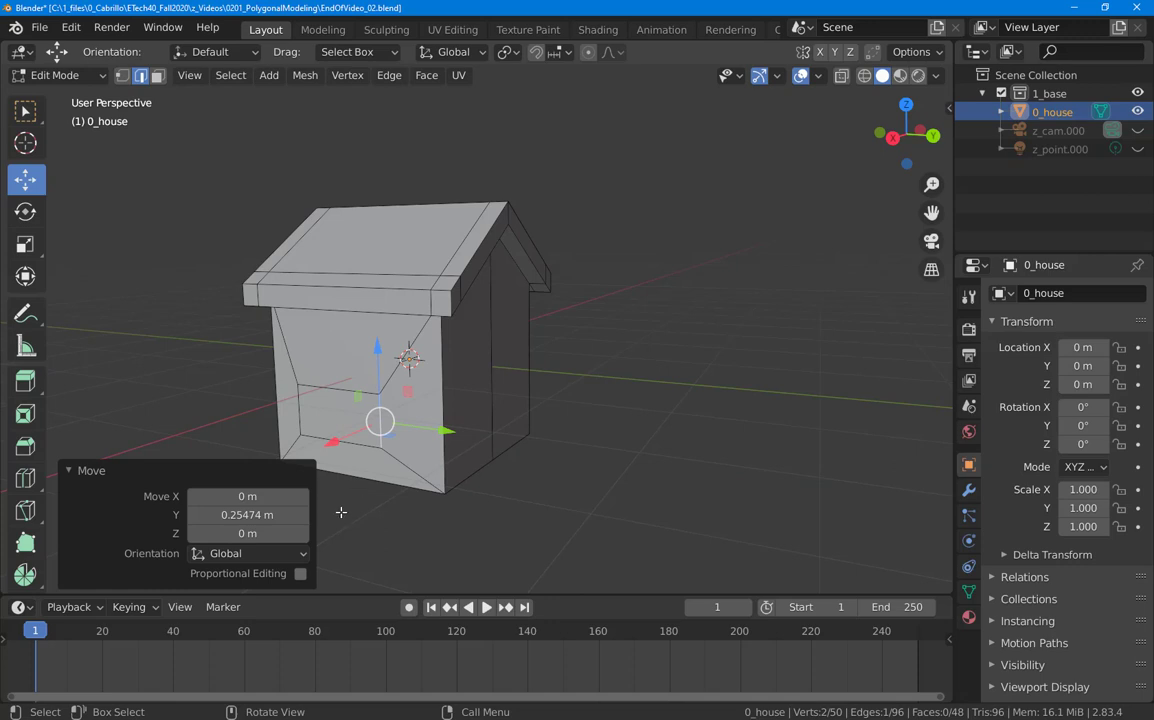
# Raise the widened window face about 0.28 m along Z and scale it uniformly by about 1.15
pyautogui.scroll(5, 341, 512)
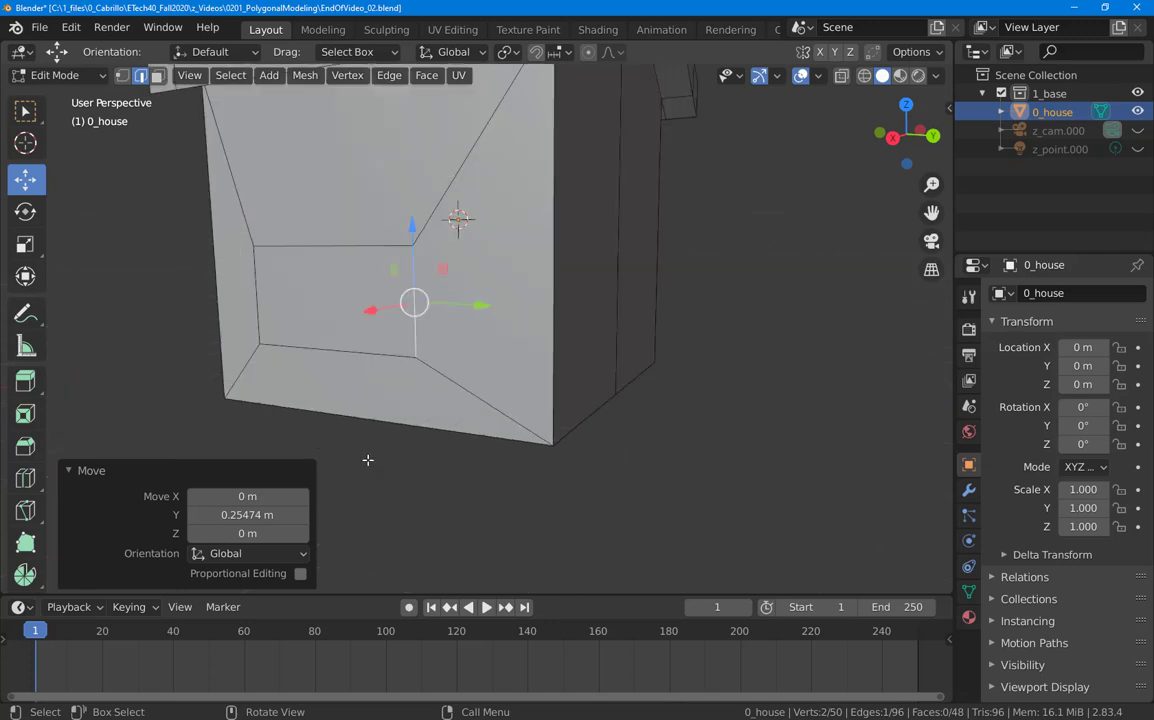
pyautogui.press('3')
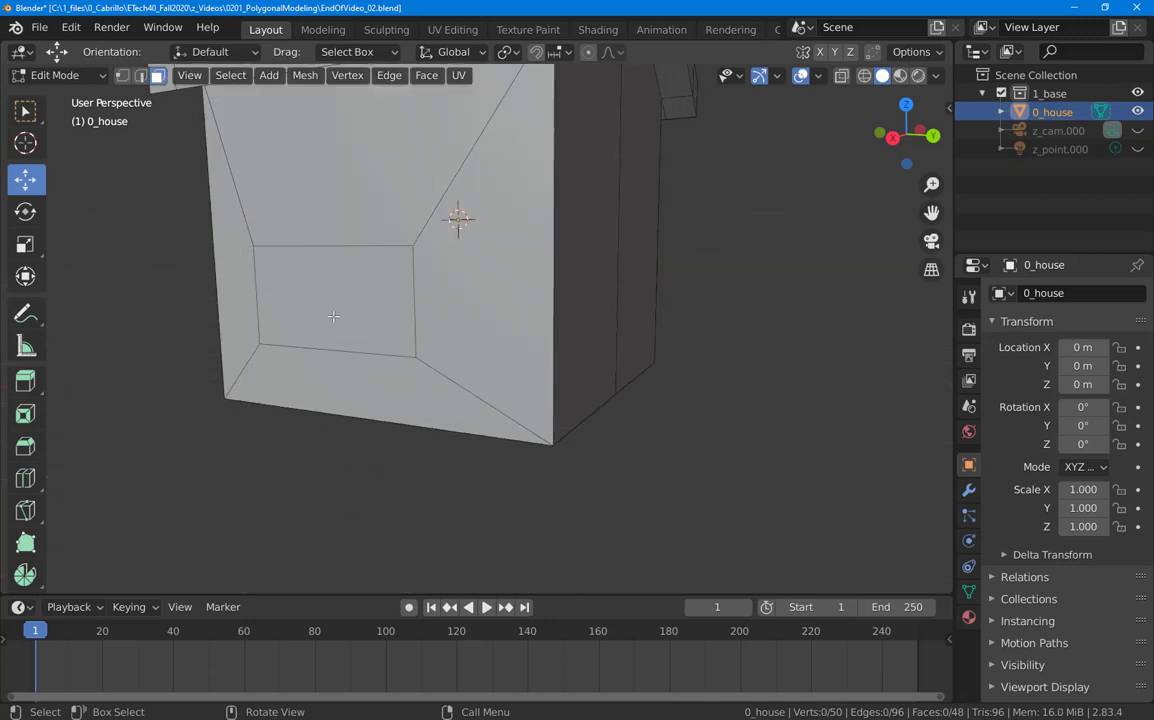
pyautogui.click(333, 315)
pyautogui.moveTo(326, 222); pyautogui.dragTo(331, 158)
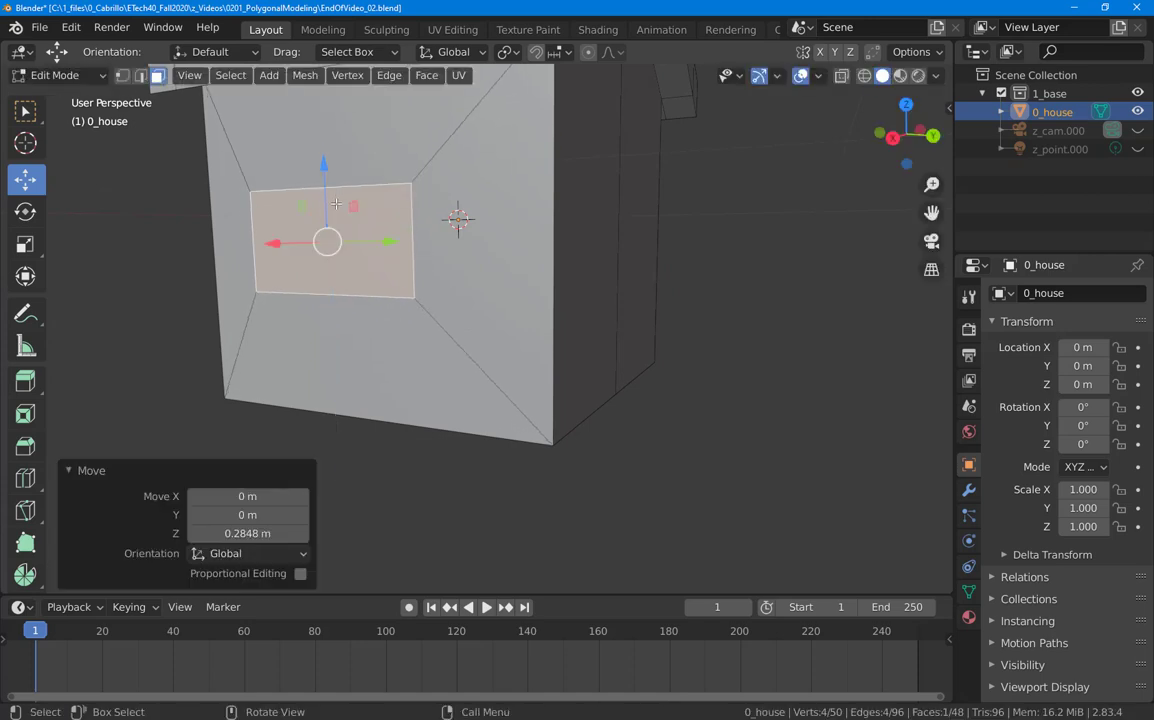
pyautogui.press('s')
pyautogui.click(369, 223)
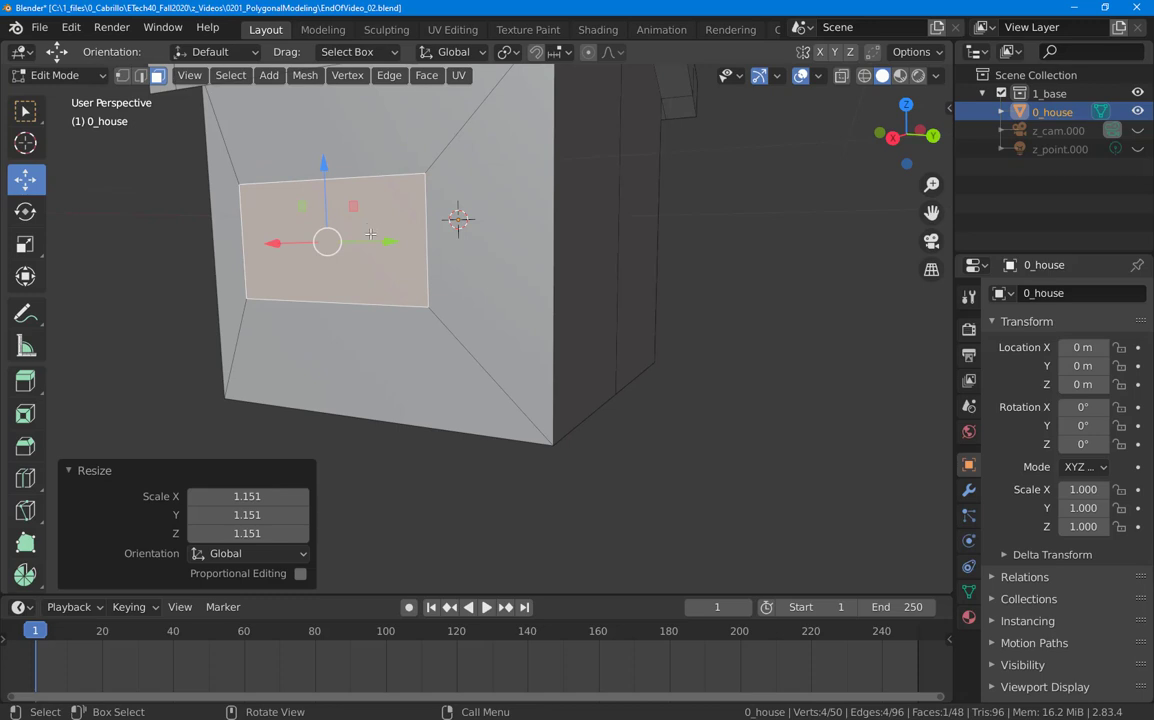
# Extrude the window face outward about 0.085 m and inset it about 0.048 m to form the frame
pyautogui.press('e')
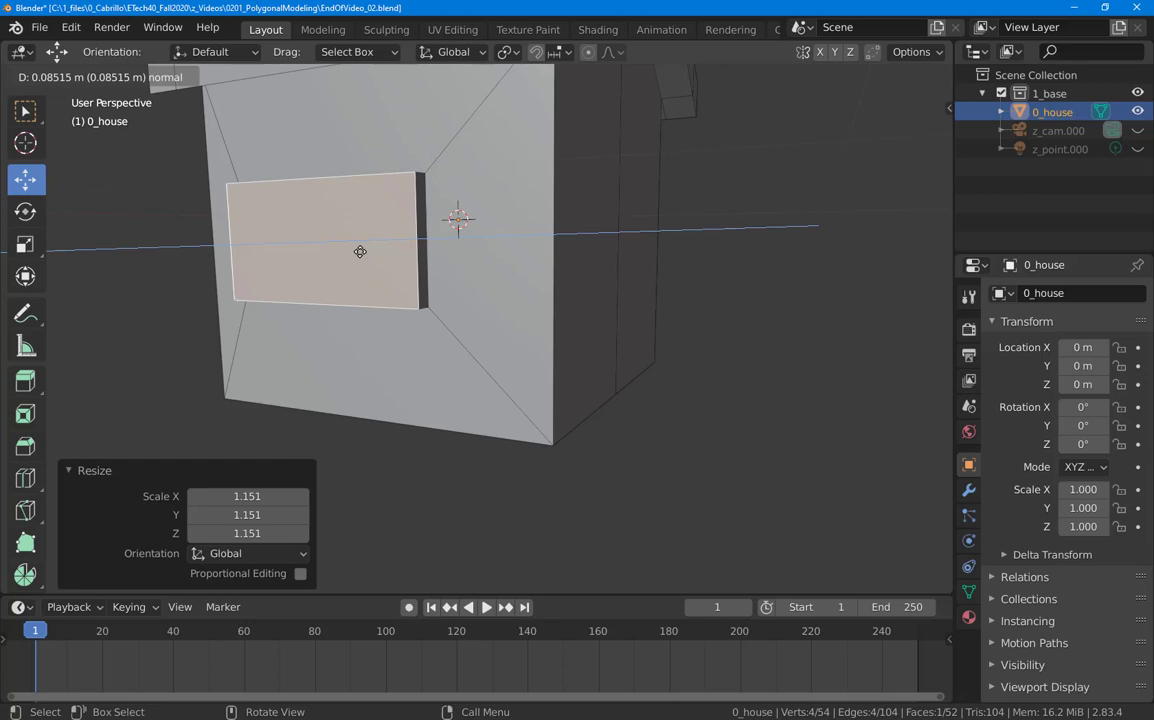
pyautogui.click(360, 251)
pyautogui.press('i')
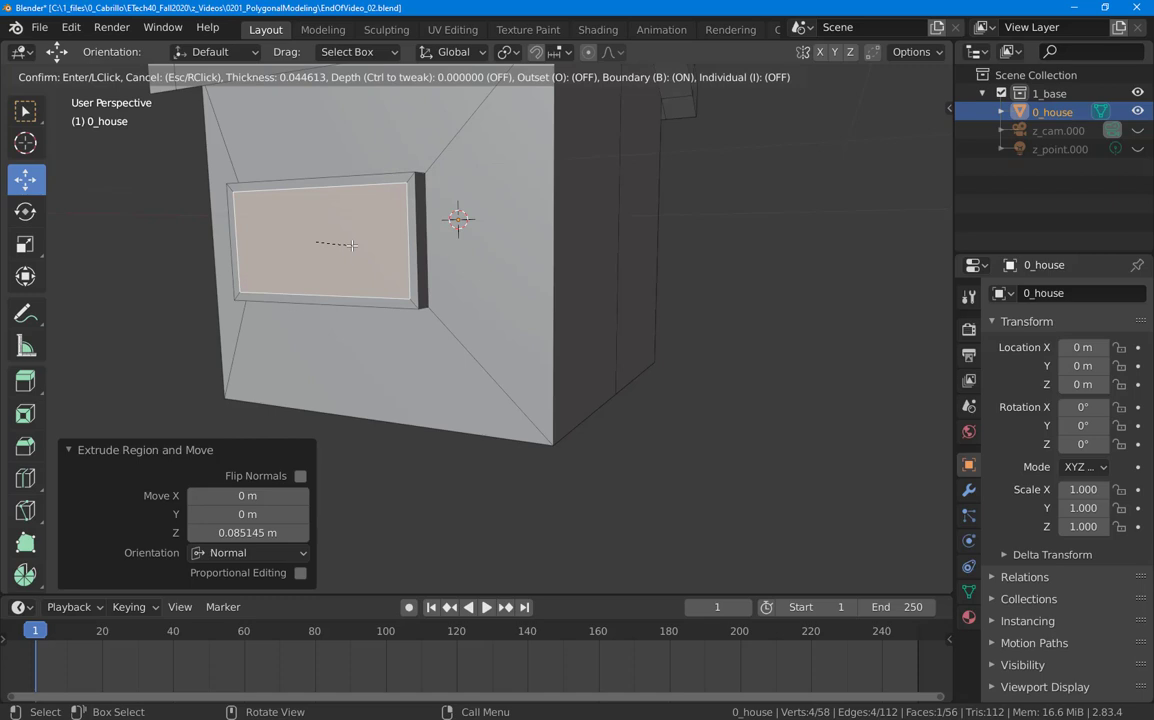
pyautogui.click(351, 244)
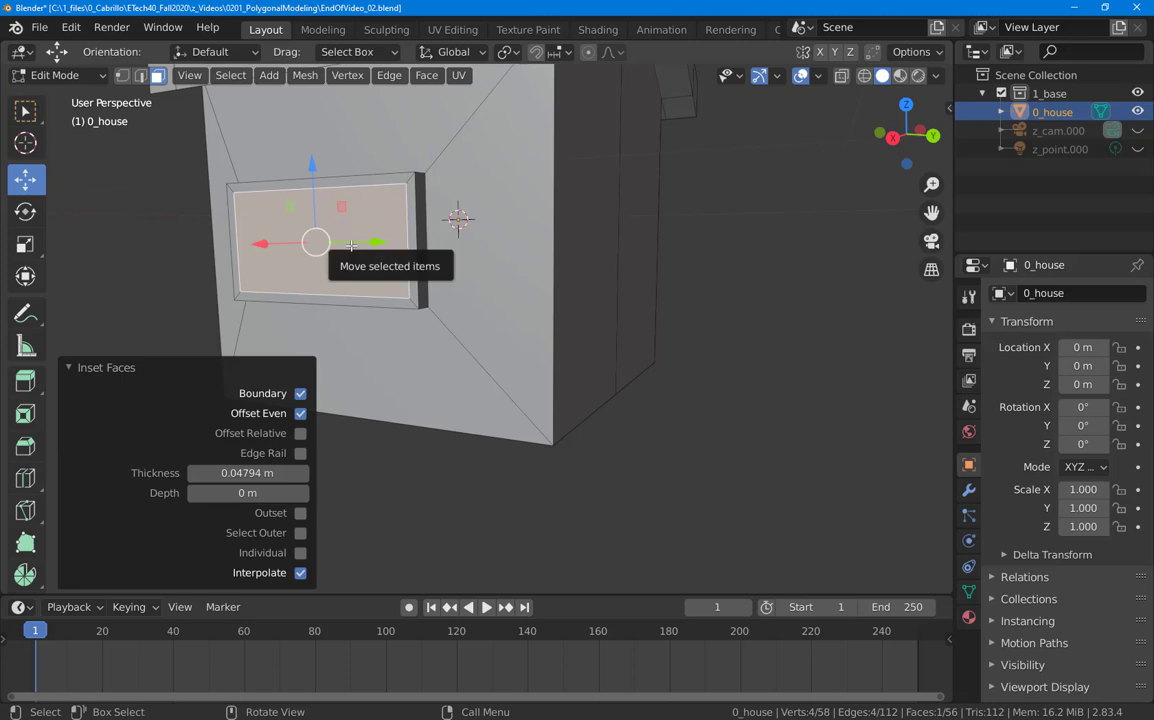
# Extrude the window's inner face about 0.062 m inward to recess the pane within its frame
pyautogui.press('e')
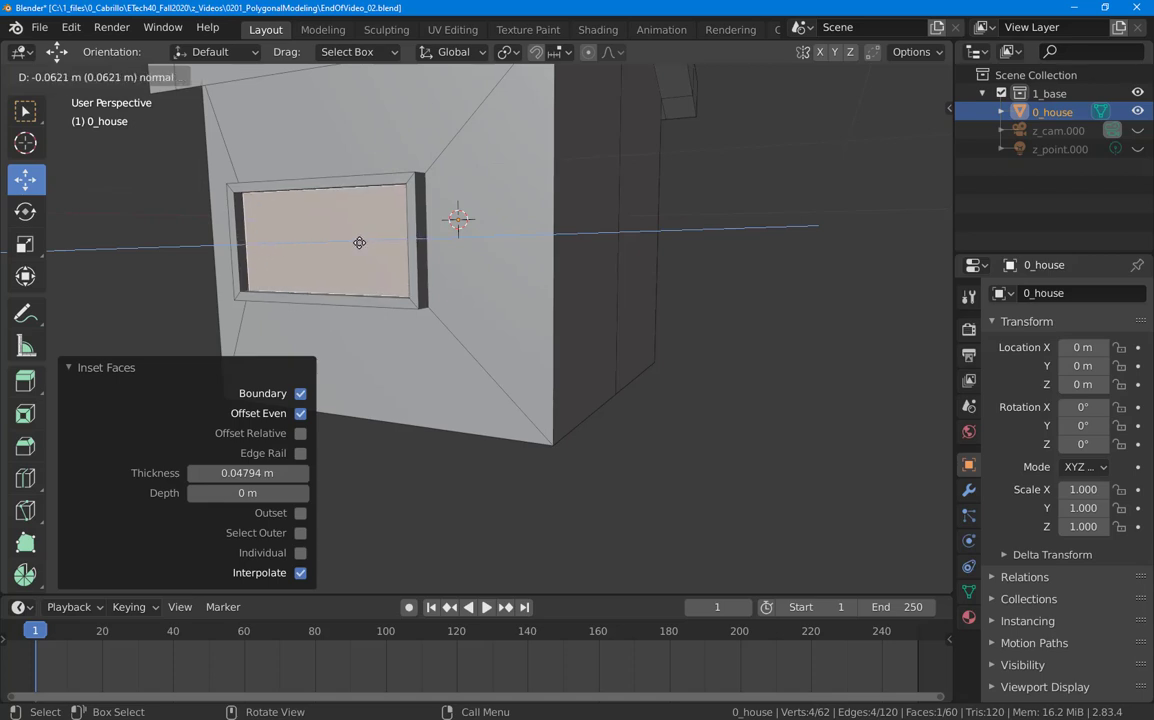
pyautogui.click(359, 242)
pyautogui.moveTo(371, 333)
pyautogui.mouseDown(button='middle')
pyautogui.moveTo(337, 381)
pyautogui.moveTo(351, 387)
pyautogui.moveTo(392, 352)
pyautogui.moveTo(451, 345)
pyautogui.moveTo(368, 354)
pyautogui.mouseUp(button='middle')
pyautogui.scroll(-4, 335, 318)
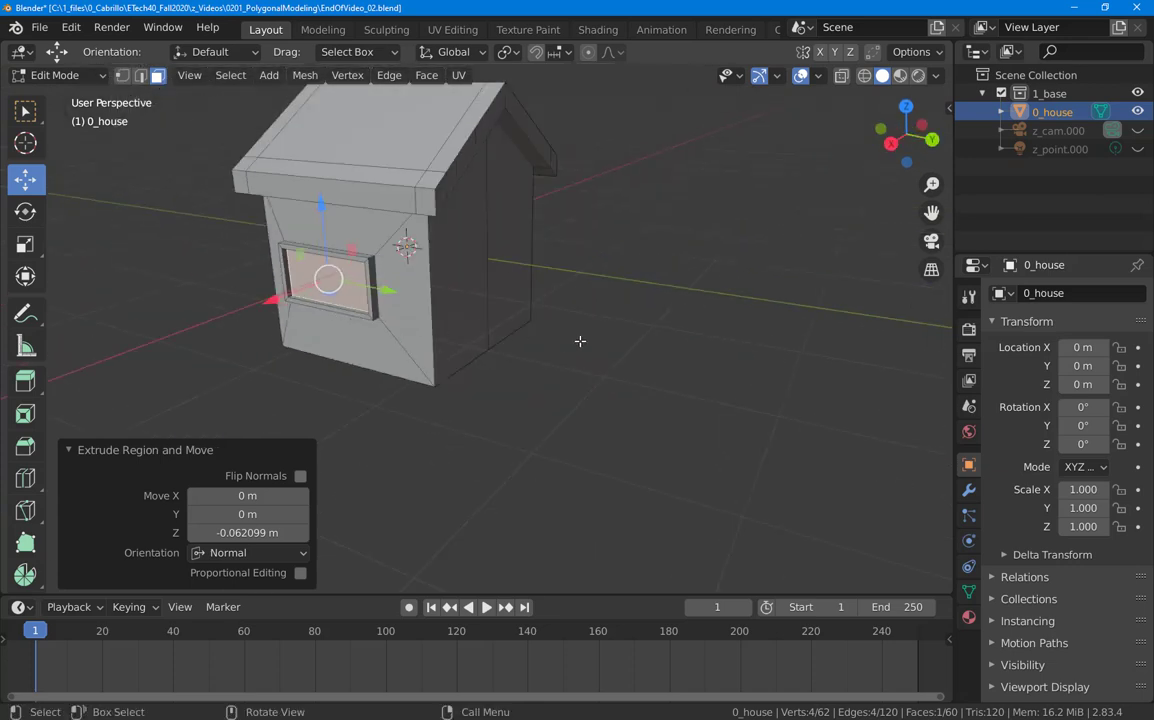
# Inset the house's opposite side wall face by about 0.63 m
pyautogui.moveTo(560, 305); pyautogui.dragTo(399, 327, button='middle')
pyautogui.click(399, 327)
pyautogui.moveTo(534, 367); pyautogui.dragTo(400, 330, button='middle')
pyautogui.press('i')
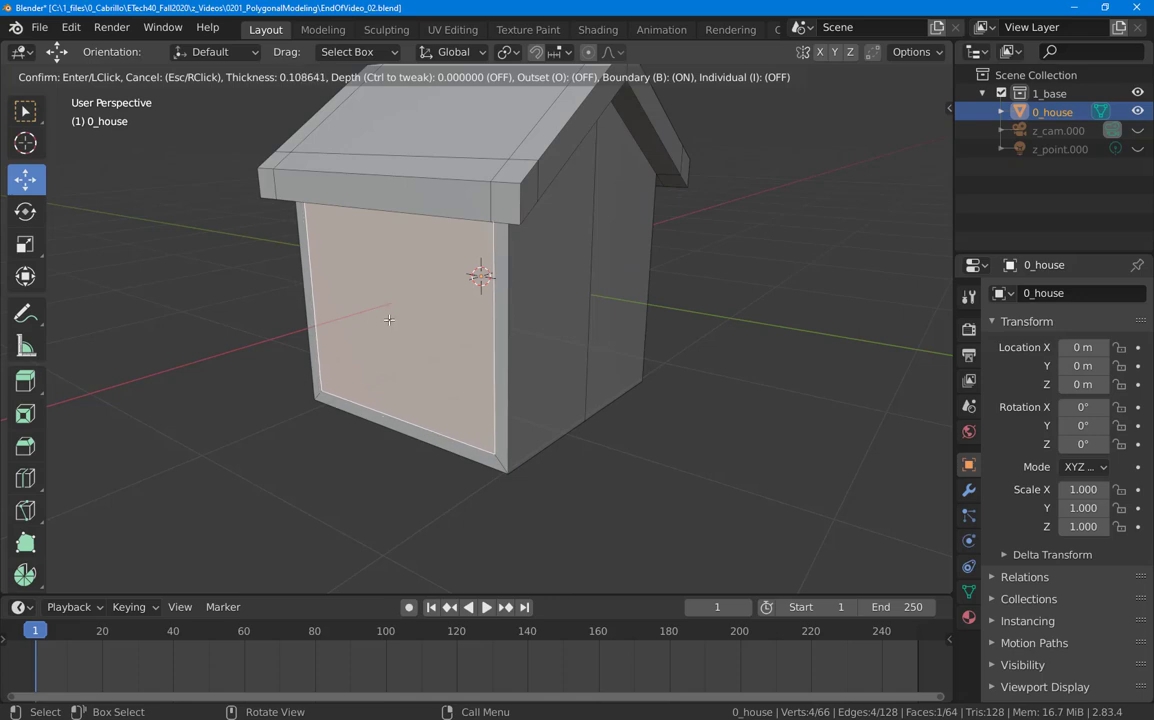
pyautogui.press('Escape')
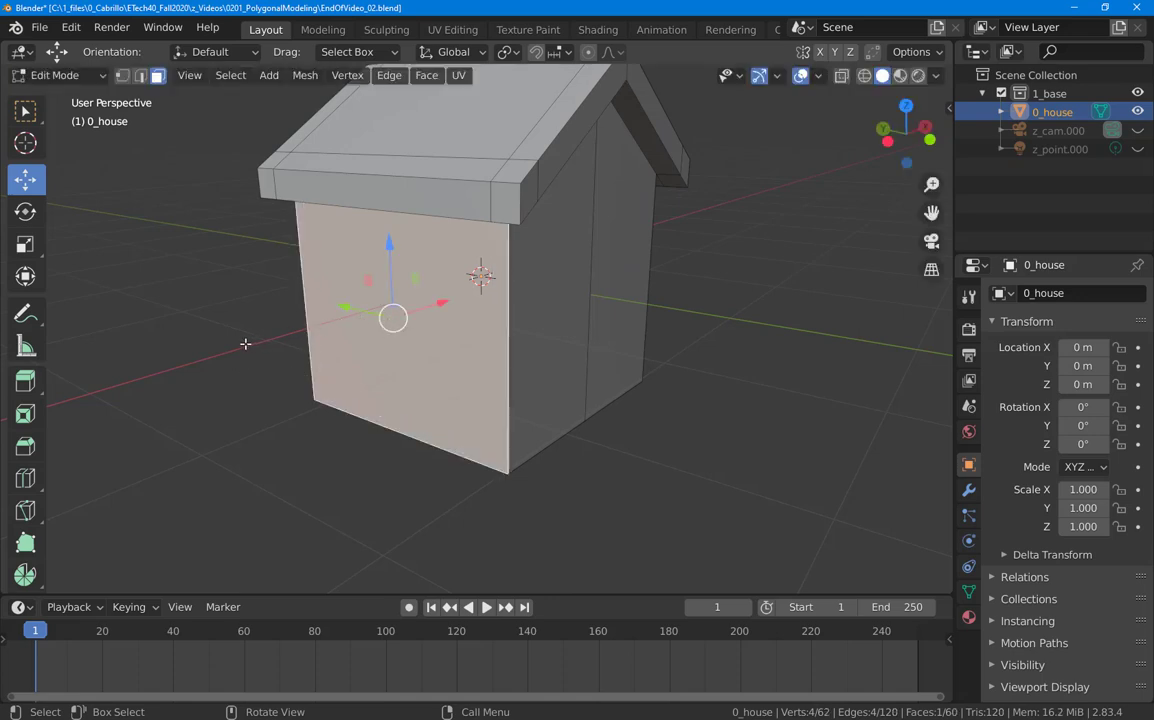
pyautogui.press('i')
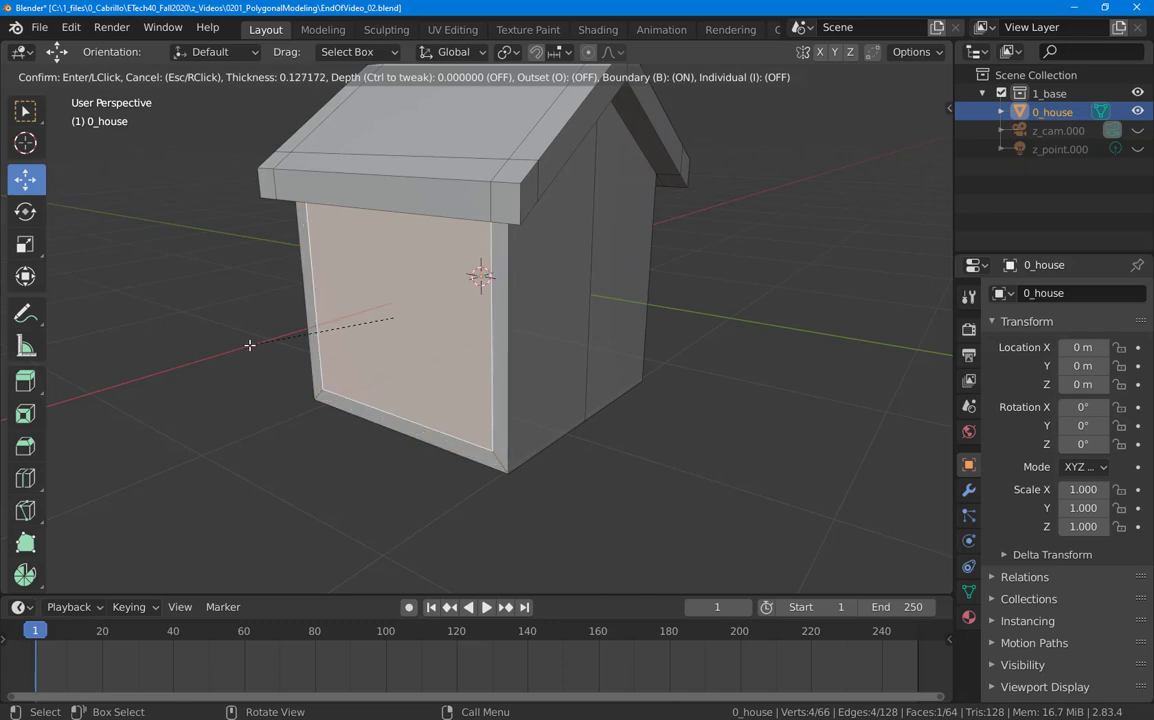
pyautogui.click(320, 335)
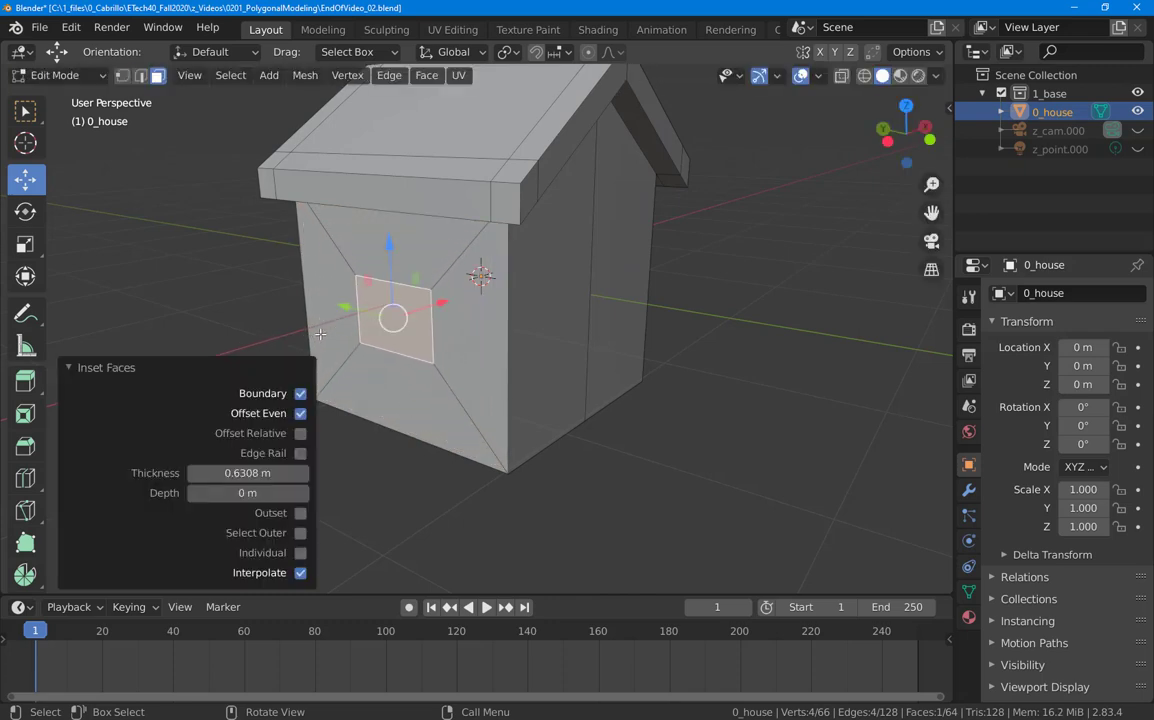
# Widen the opposite wall's inset face by moving its +Y vertical edge about 0.33 m along Y
pyautogui.press('2')
pyautogui.click(360, 318)
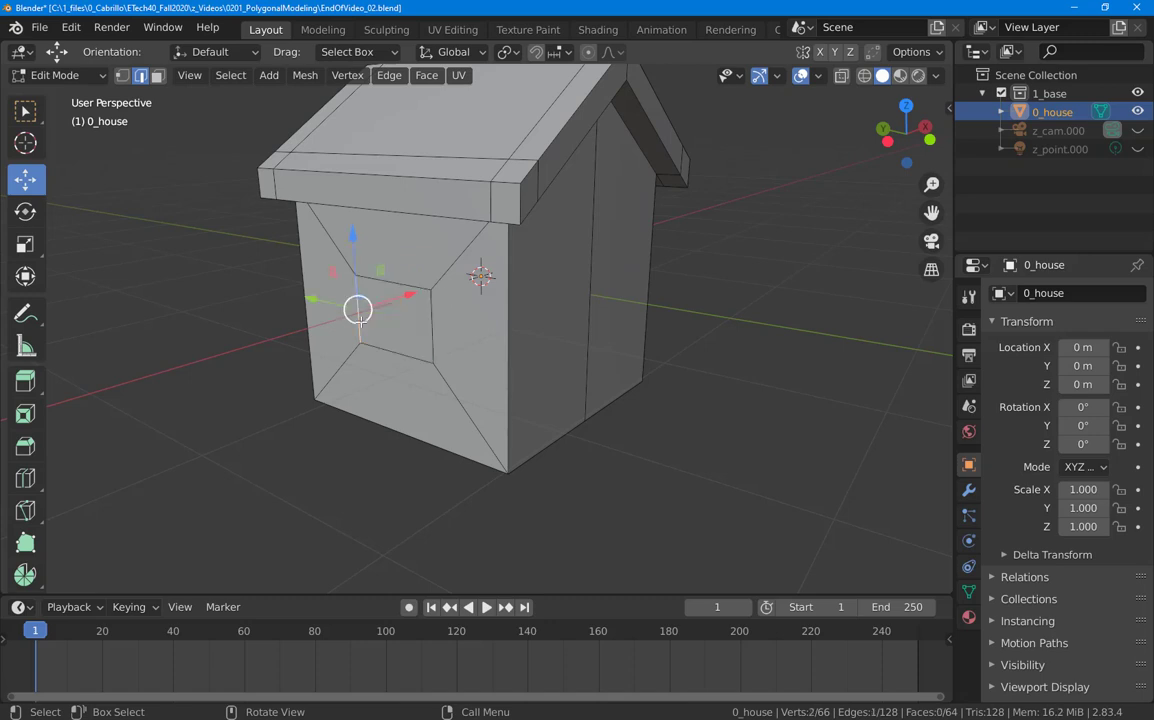
pyautogui.moveTo(312, 300); pyautogui.dragTo(280, 289)
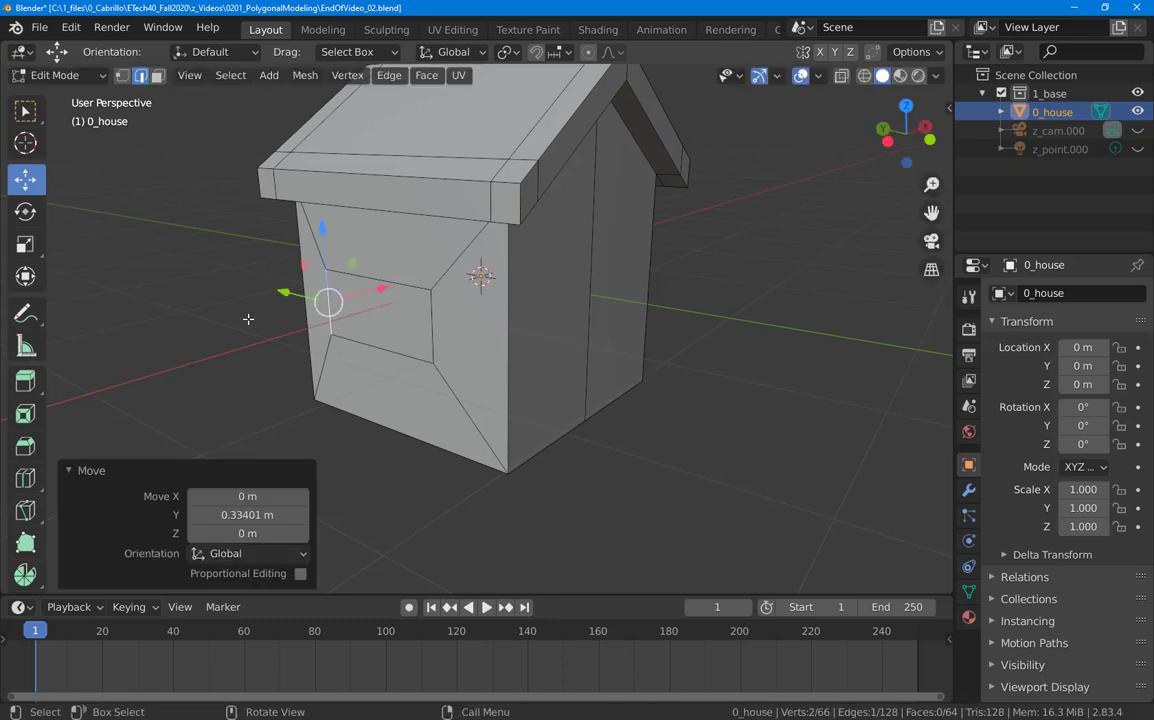
pyautogui.press('3')
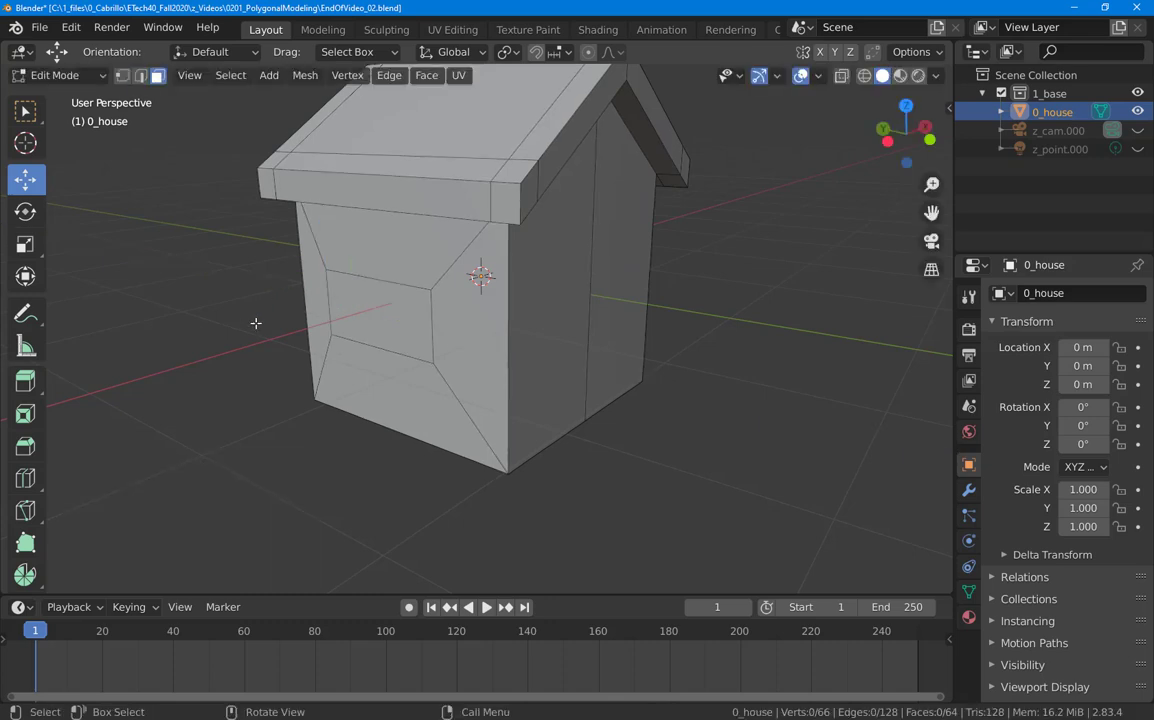
# Extrude the opposite wall's inset face outward about 0.072 m and inset it about 0.046 m to form the window frame
pyautogui.click(357, 303)
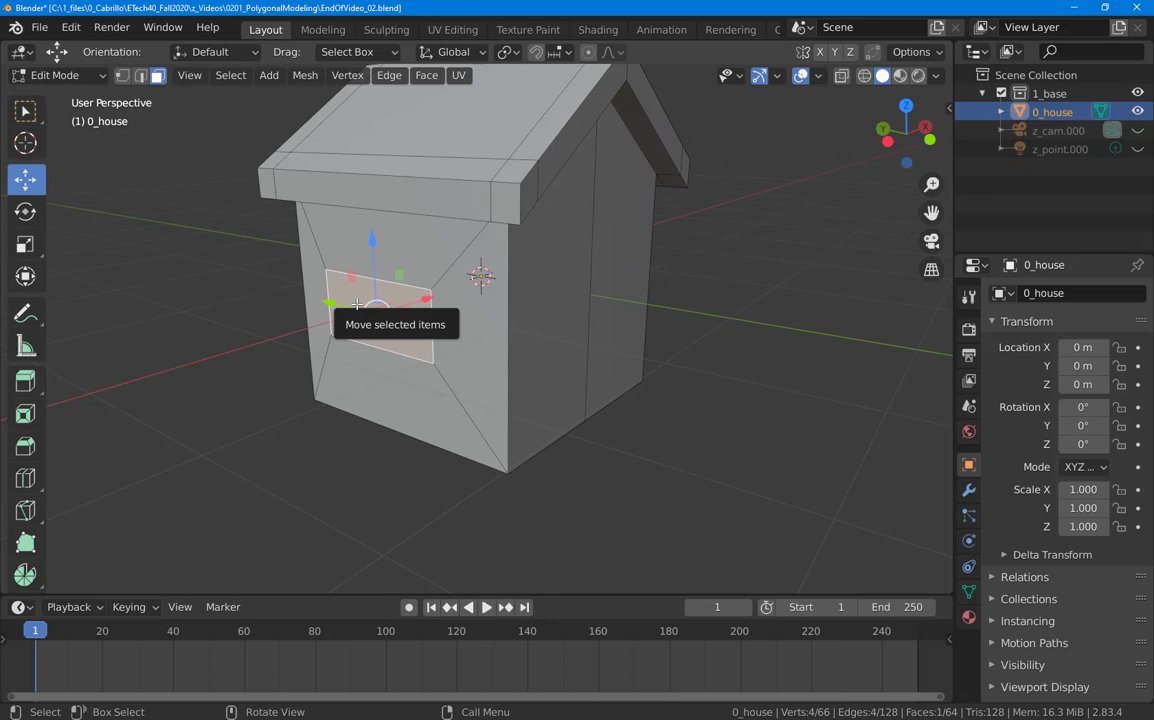
pyautogui.press('e')
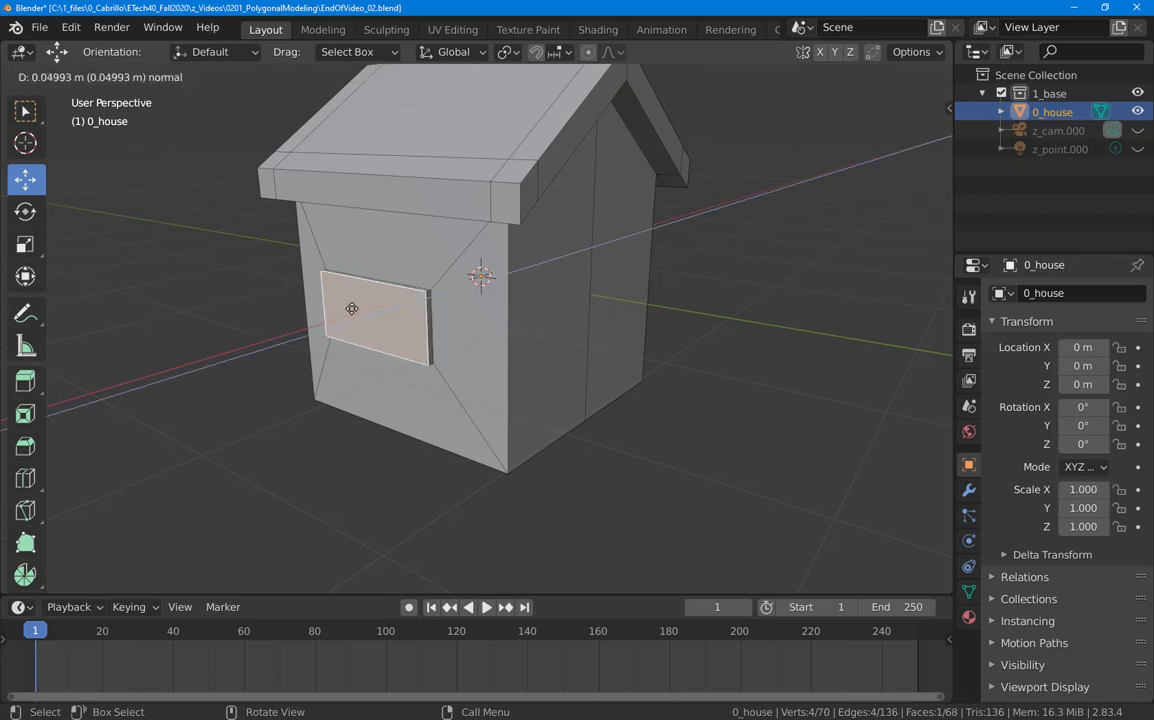
pyautogui.click(350, 310)
pyautogui.press('i')
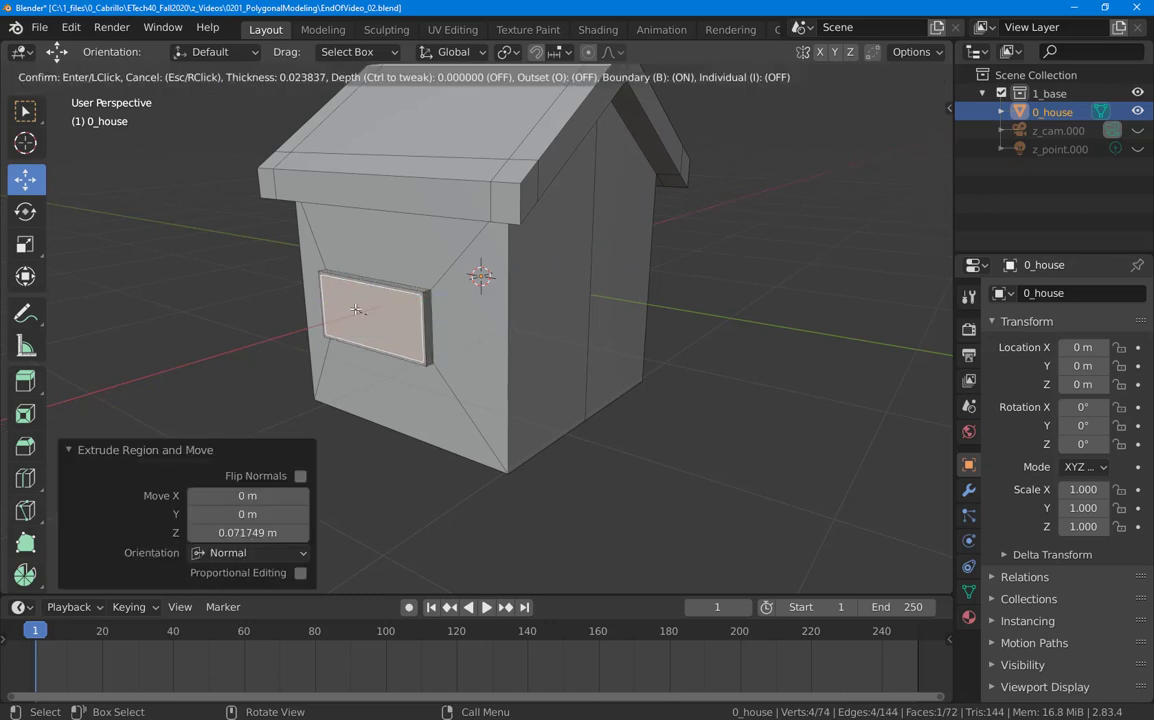
pyautogui.click(358, 311)
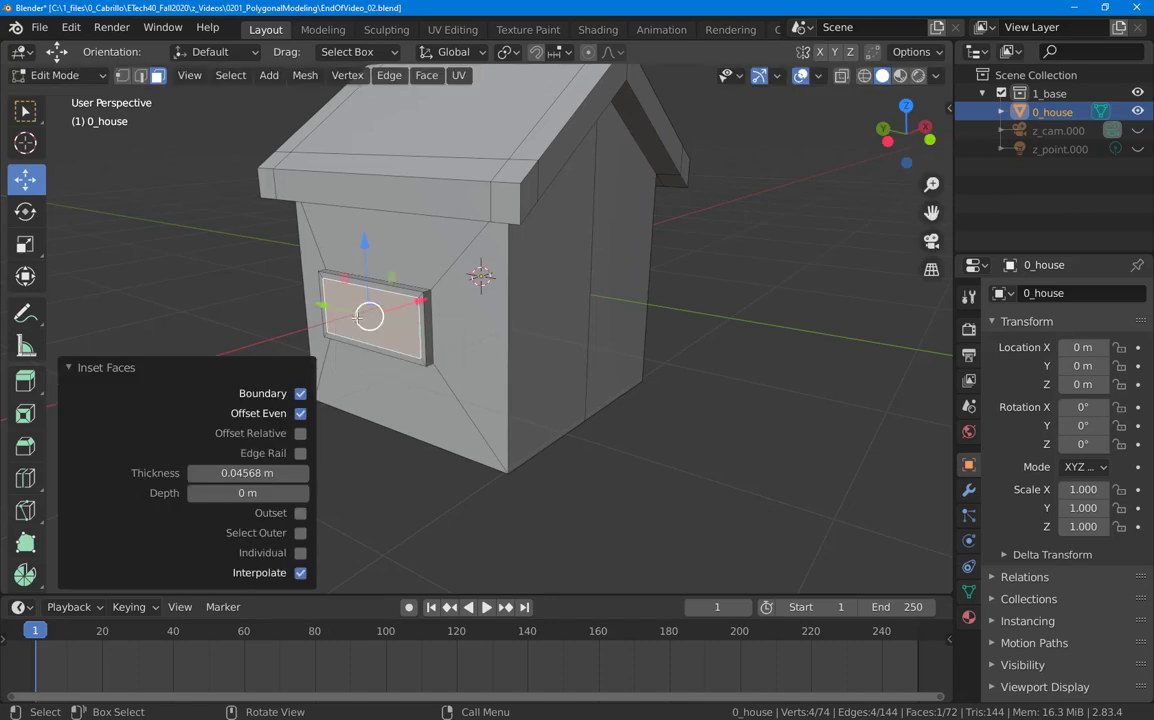
# Extrude the new window's inner face about 0.072 m inward to recess the pane within its frame
pyautogui.press('e')
pyautogui.click(335, 312)
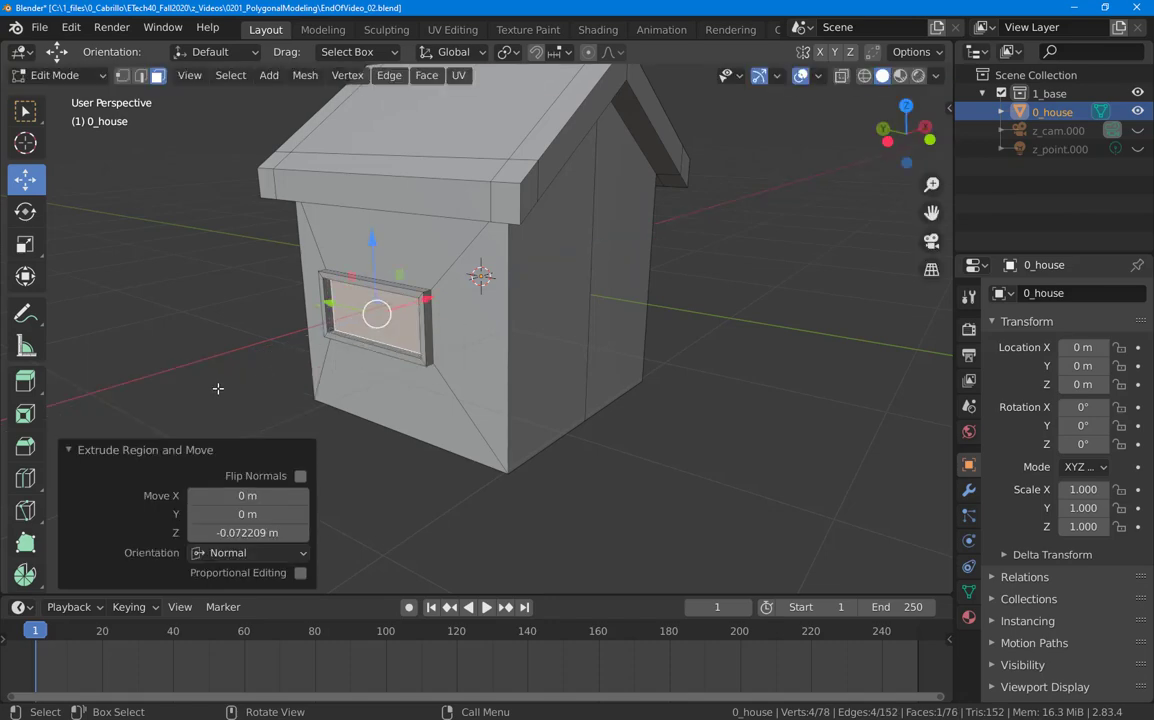
pyautogui.moveTo(243, 423); pyautogui.dragTo(322, 399, button='middle')
pyautogui.scroll(2, 400, 384)
pyautogui.moveTo(412, 385); pyautogui.dragTo(384, 381, button='middle')
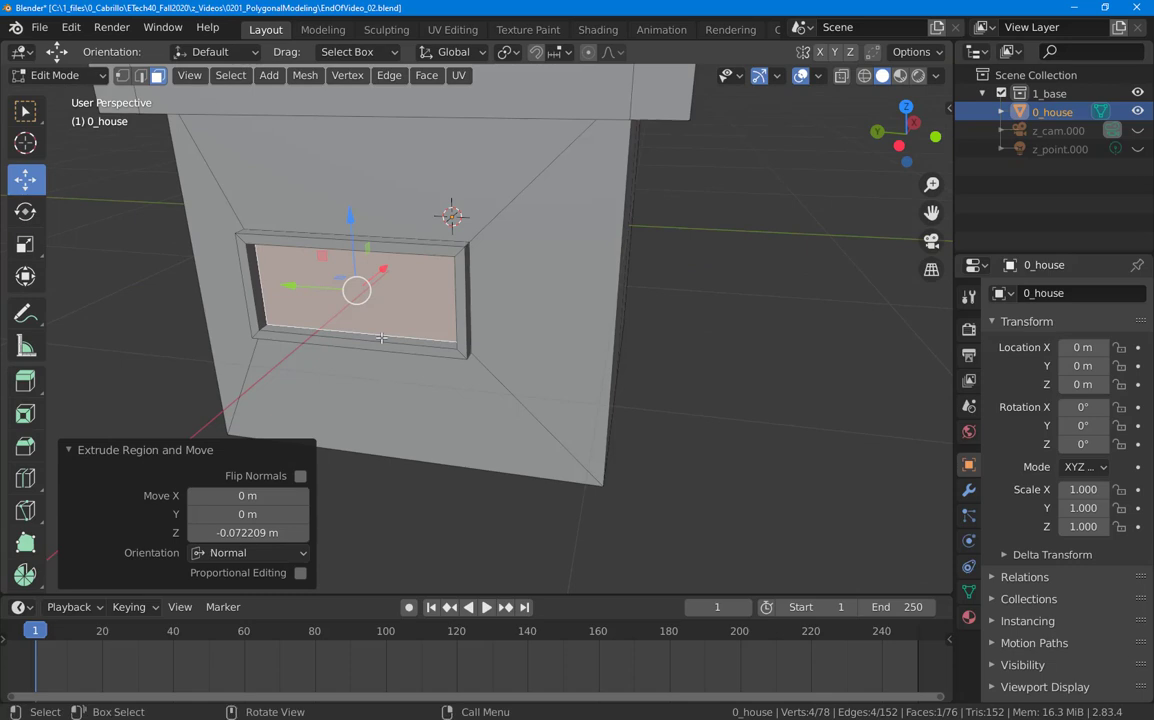
# Expand the selection from the pane to the whole window frame and move the window about 0.485 m along negative Y
pyautogui.moveTo(370, 335); pyautogui.dragTo(366, 337, button='middle')
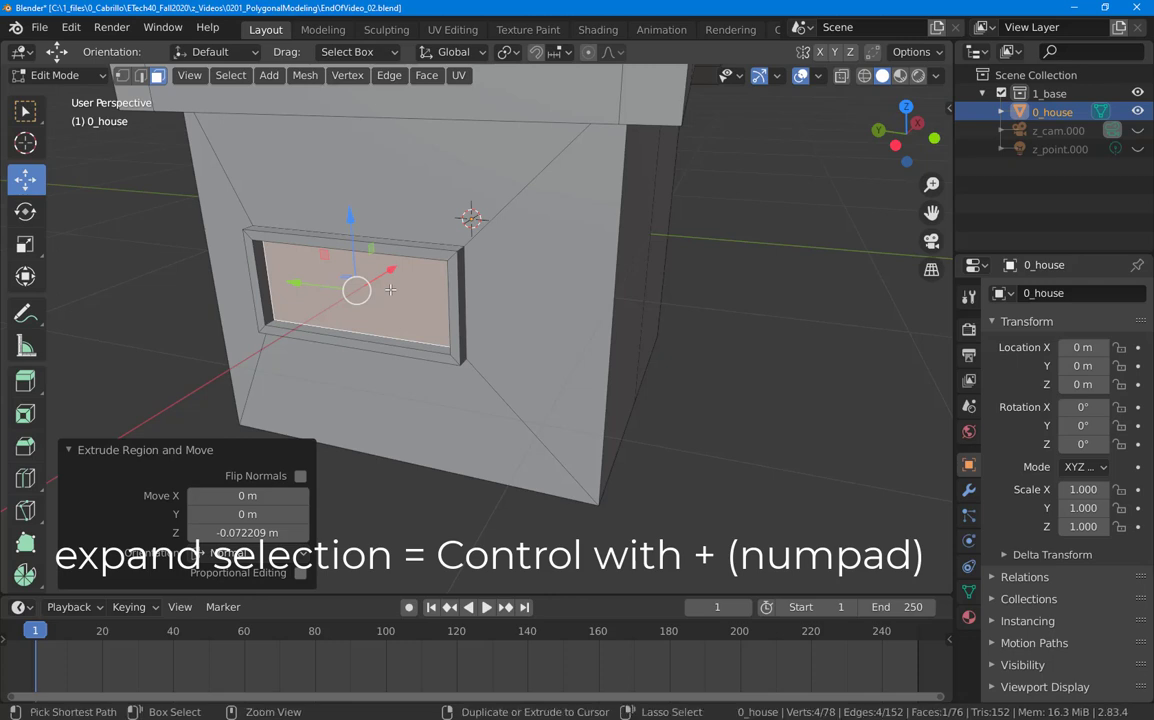
pyautogui.press('ctrl+KP_Add')
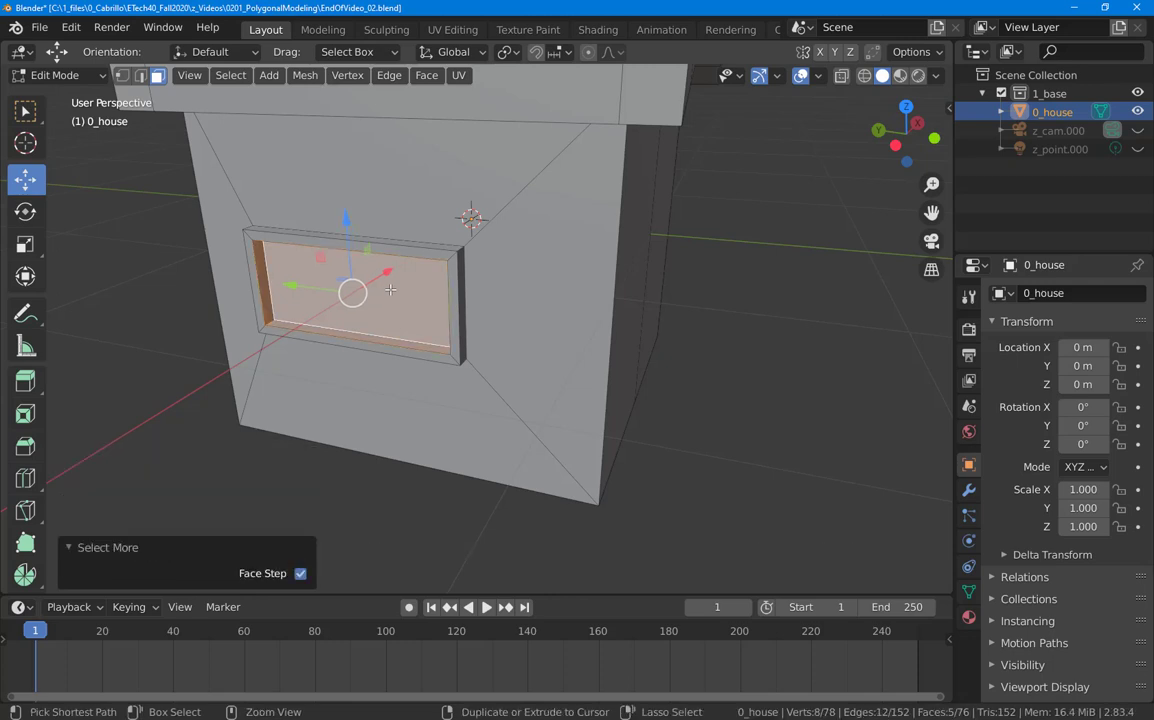
pyautogui.press('ctrl+KP_Add')
pyautogui.press('ctrl+KP_Add')
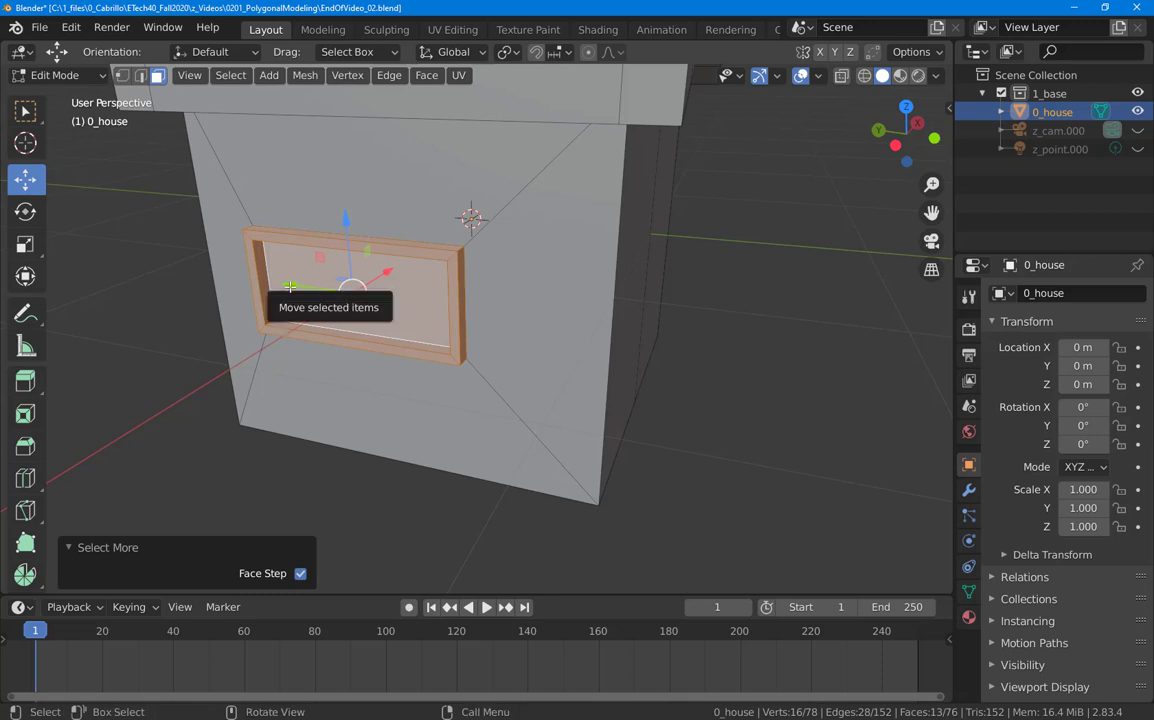
pyautogui.moveTo(290, 287); pyautogui.dragTo(386, 343)
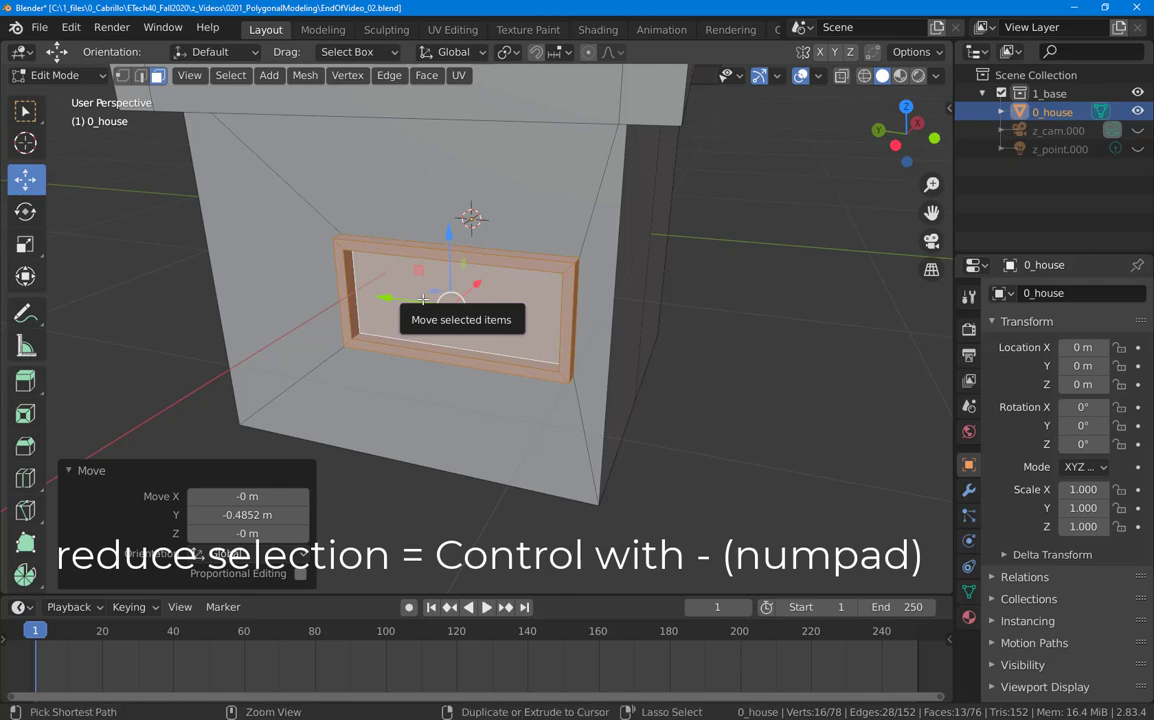
# Shrink the selection back to the window pane, and clear the selection
pyautogui.press('ctrl+KP_Subtract')
pyautogui.press('ctrl+KP_Subtract')
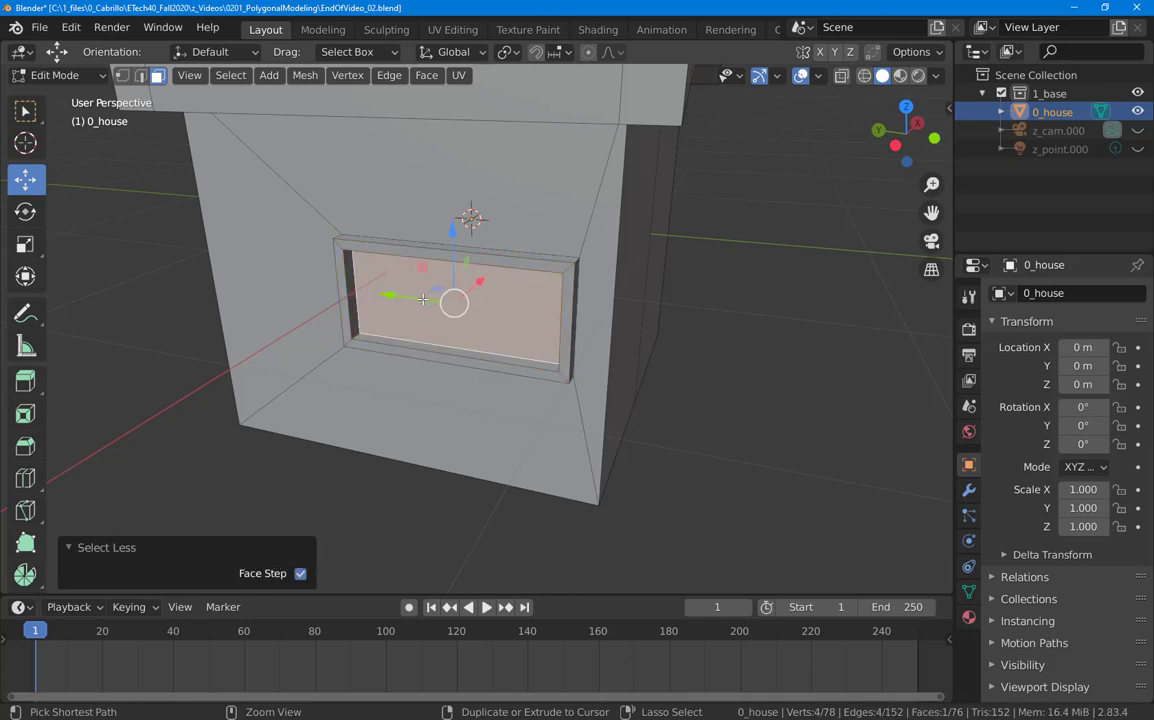
pyautogui.click(415, 310)
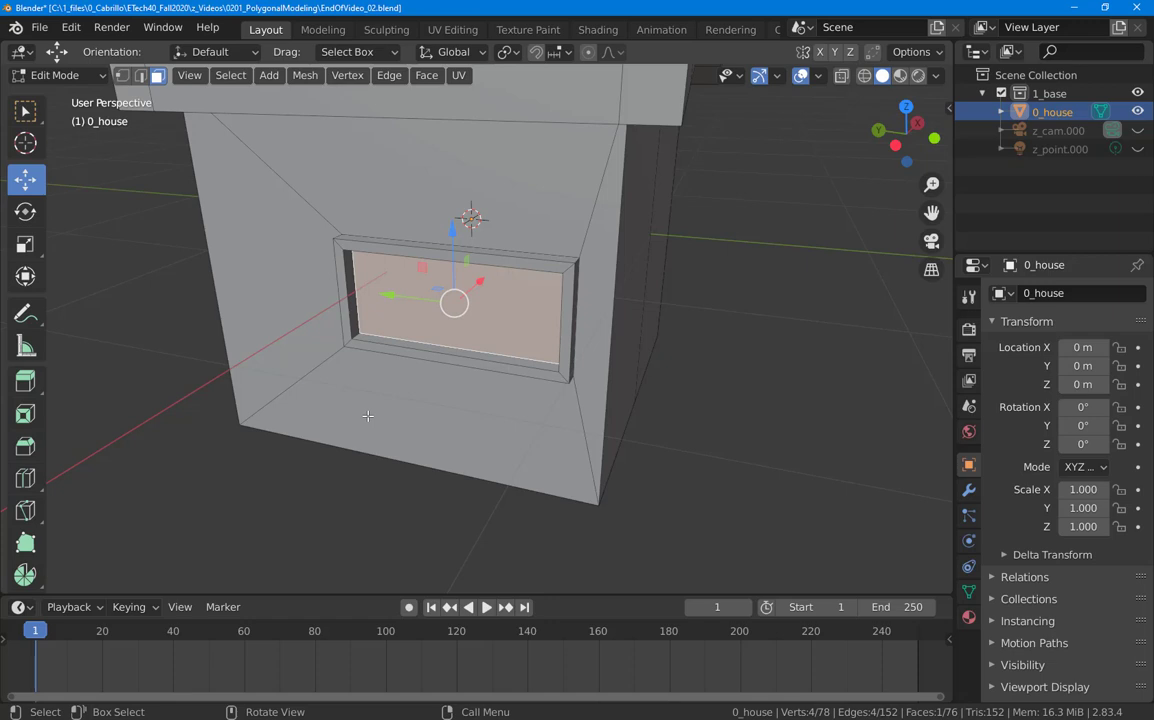
pyautogui.click(278, 440)
# Inset the half of the +Y gable wall nearest the moved window by about 0.225 m to start a door
pyautogui.scroll(-6, 287, 425)
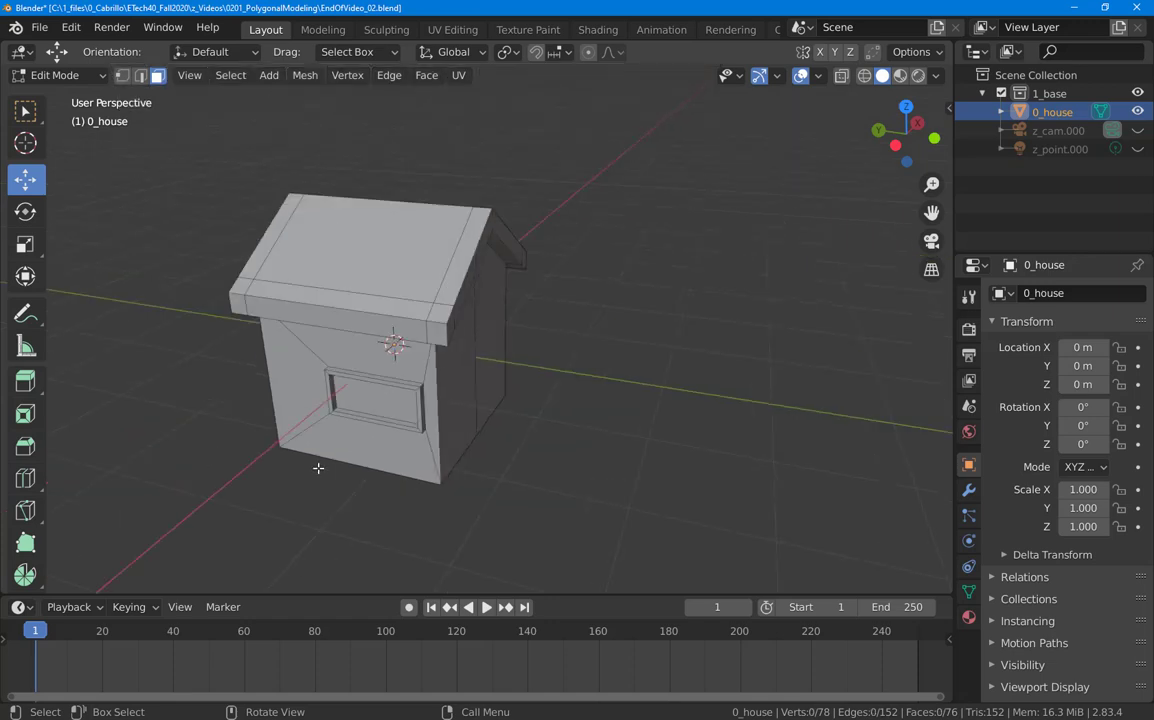
pyautogui.moveTo(261, 466); pyautogui.dragTo(376, 449, button='middle')
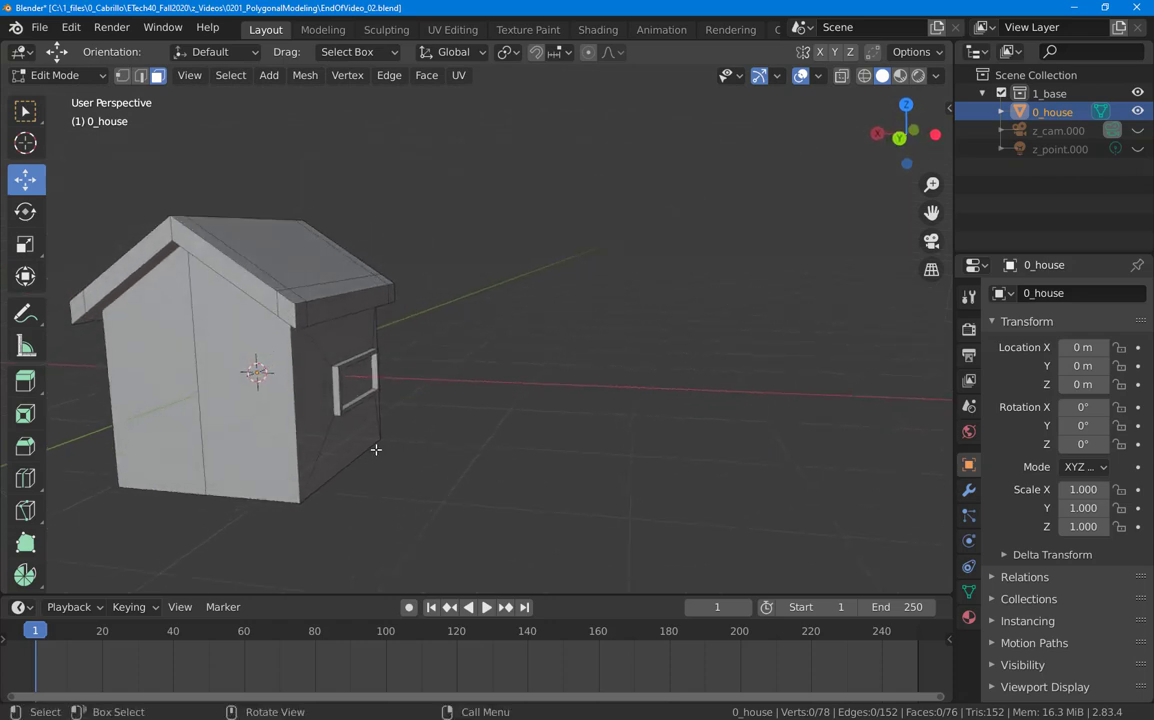
pyautogui.click(238, 355)
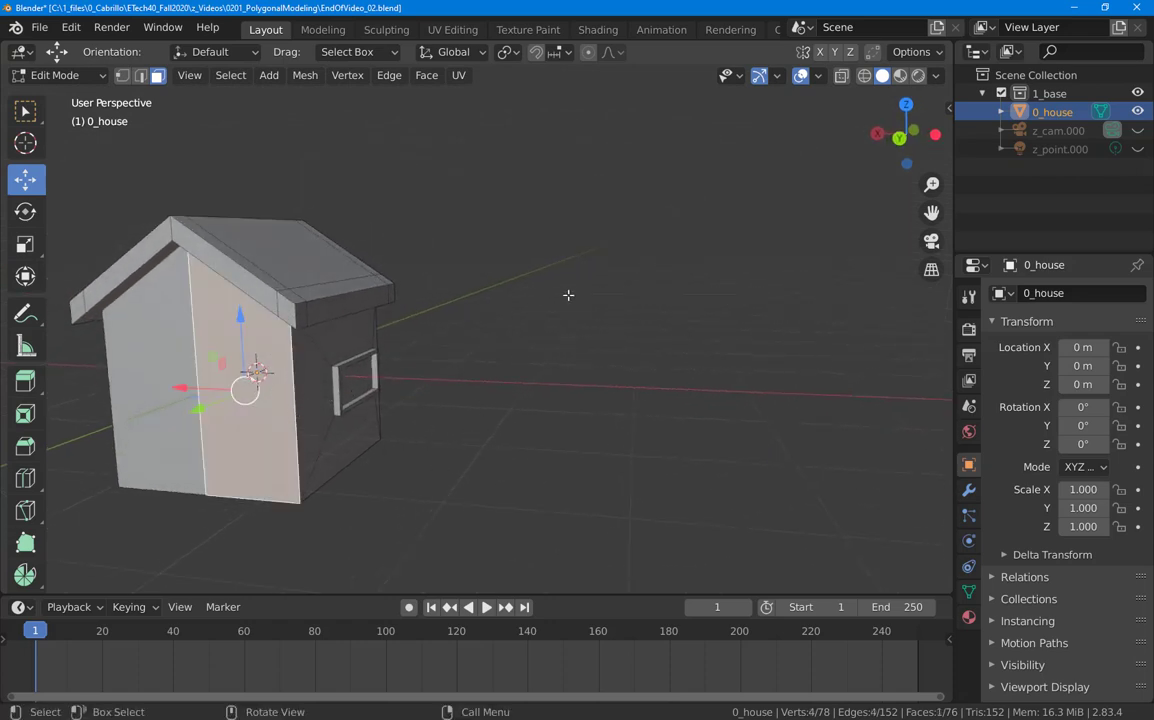
pyautogui.press('i')
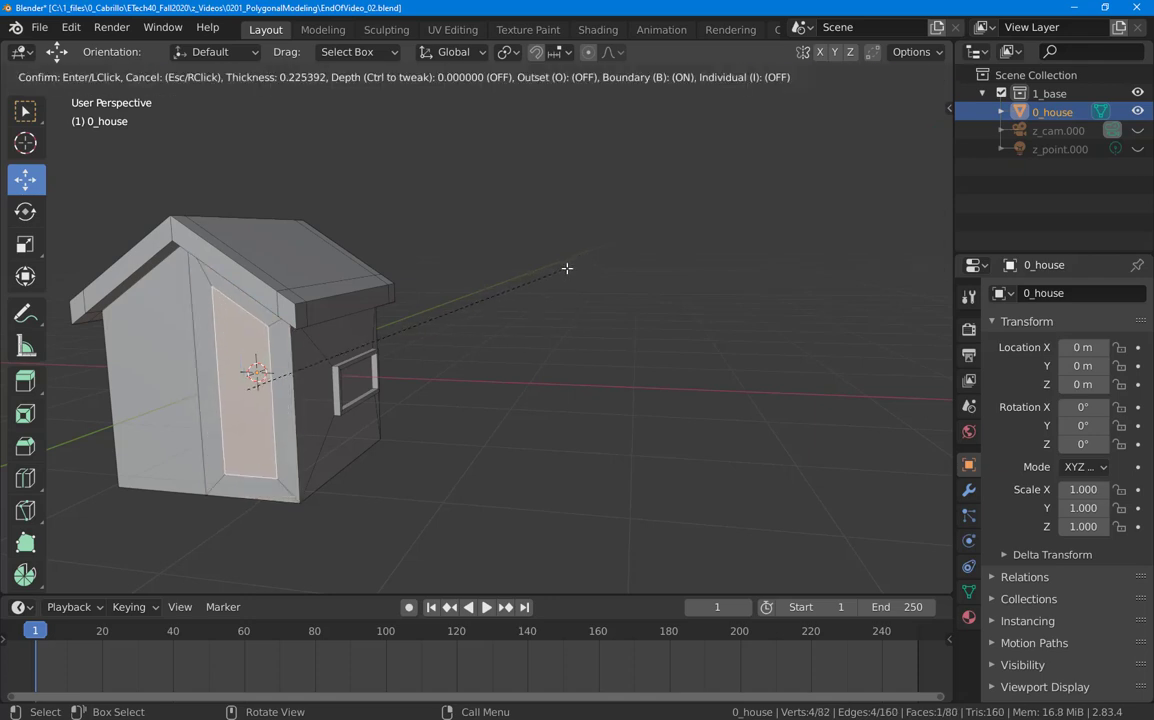
pyautogui.click(567, 268)
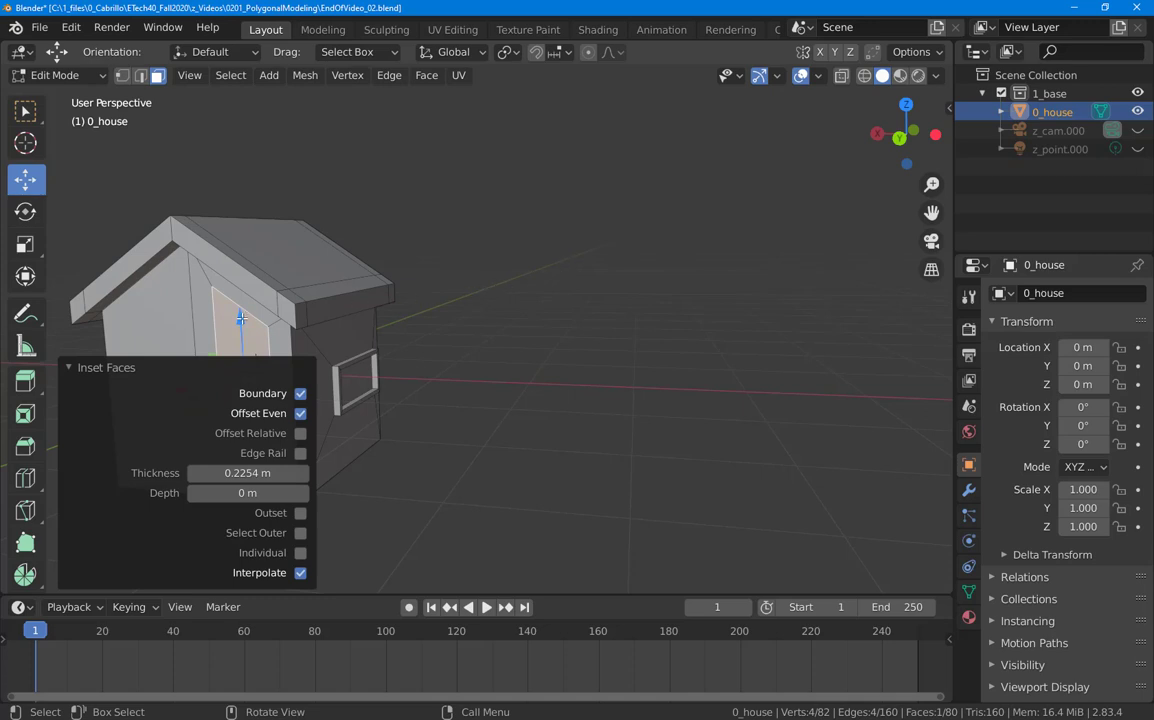
# Lower the inset door face about 0.175 m along Z toward the base of the wall
pyautogui.click(241, 318)
pyautogui.moveTo(241, 318)
pyautogui.mouseDown()
pyautogui.moveTo(249, 361)
pyautogui.moveTo(240, 381)
pyautogui.moveTo(216, 388)
pyautogui.moveTo(222, 365)
pyautogui.moveTo(211, 410)
pyautogui.moveTo(206, 399)
pyautogui.moveTo(211, 379)
pyautogui.moveTo(206, 409)
pyautogui.moveTo(222, 390)
pyautogui.moveTo(227, 432)
pyautogui.moveTo(223, 398)
pyautogui.moveTo(216, 420)
pyautogui.moveTo(235, 341)
pyautogui.mouseUp()
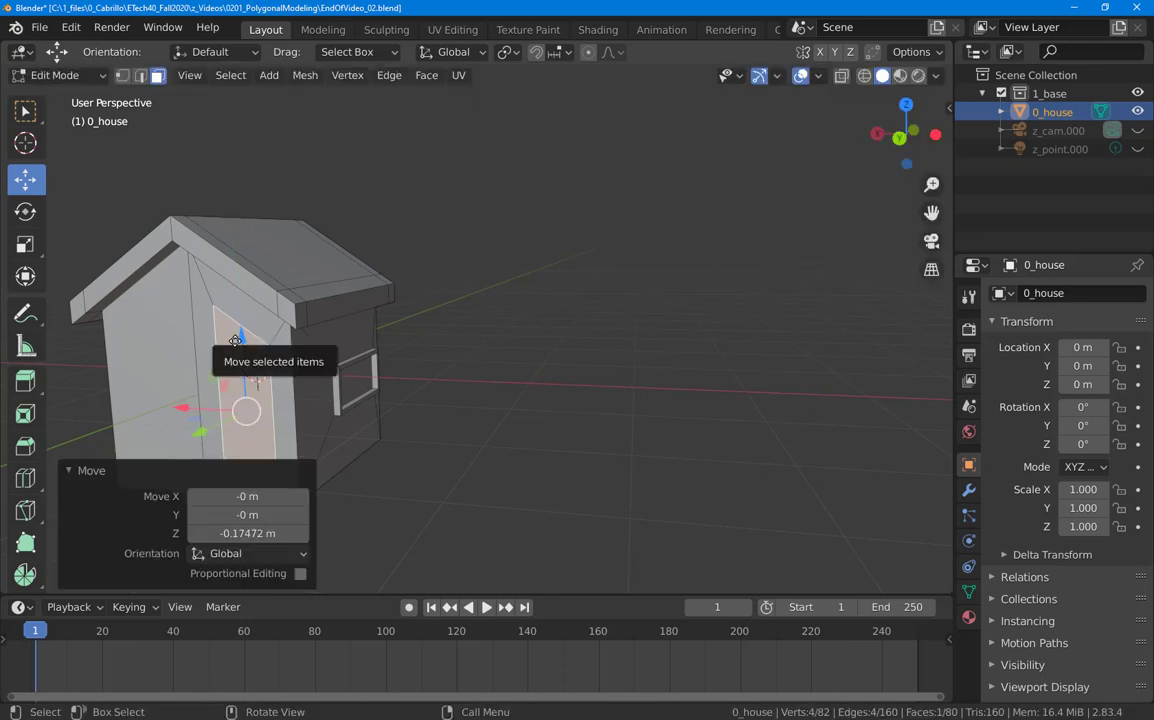
pyautogui.click(430, 435)
# Level the door face's slanted top edge by scaling it to 0 along Z
pyautogui.press('2')
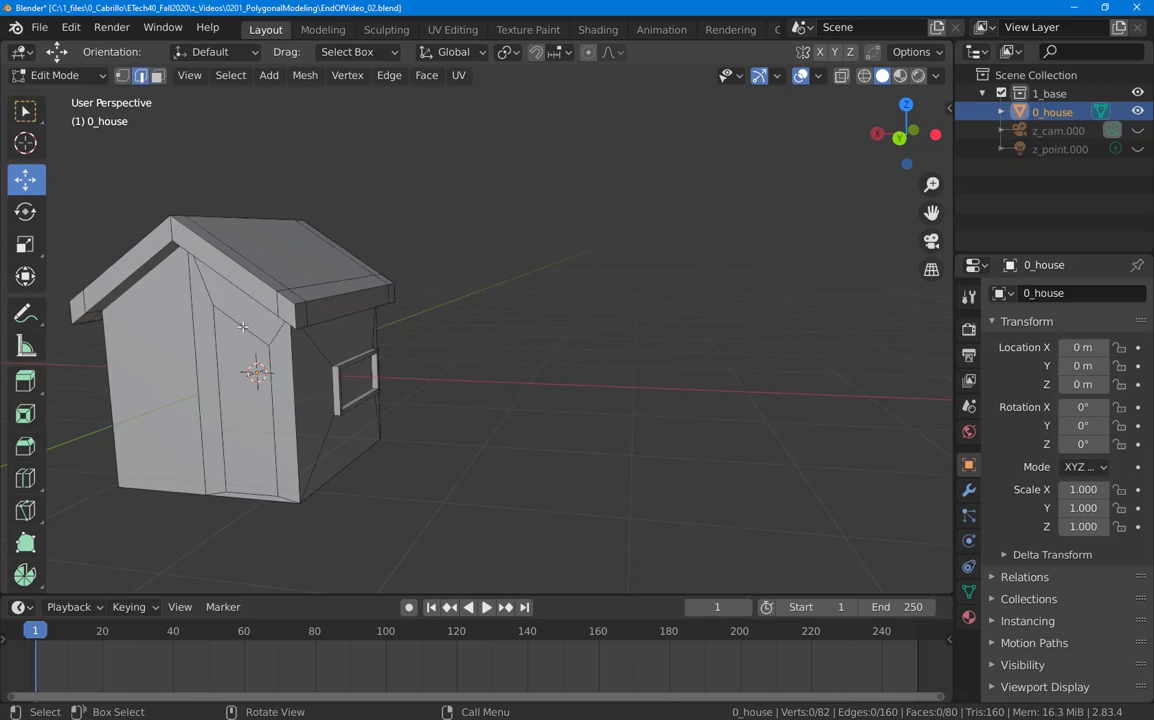
pyautogui.click(222, 295)
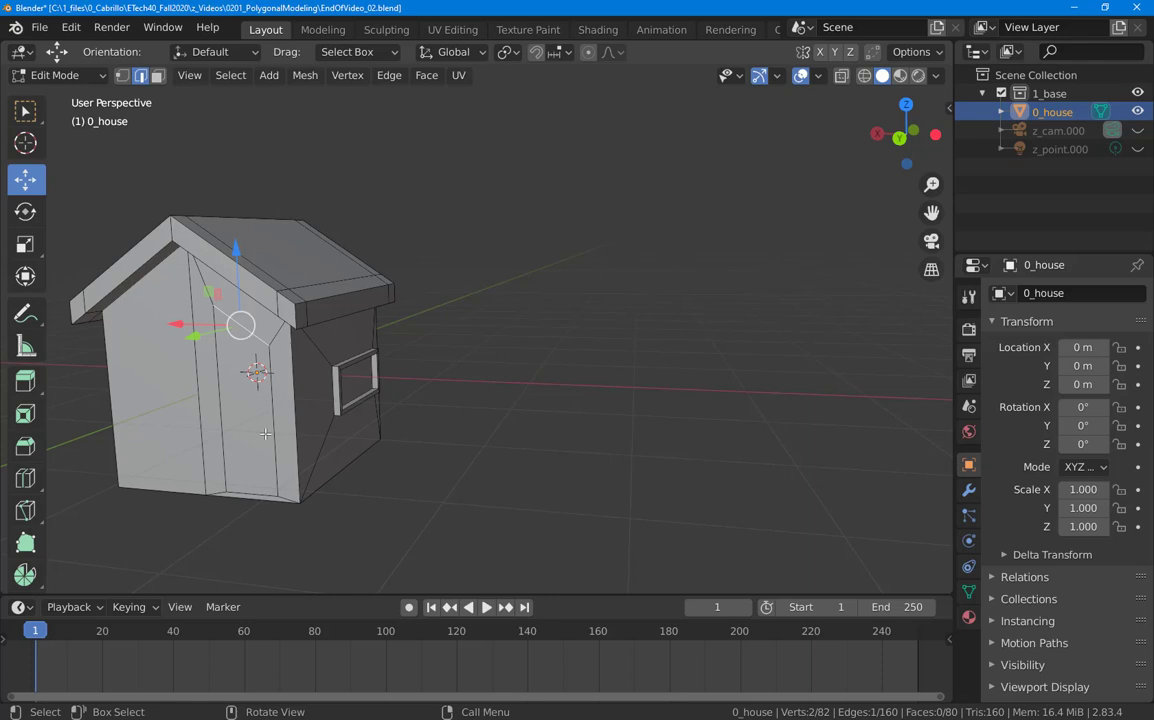
pyautogui.press('r')
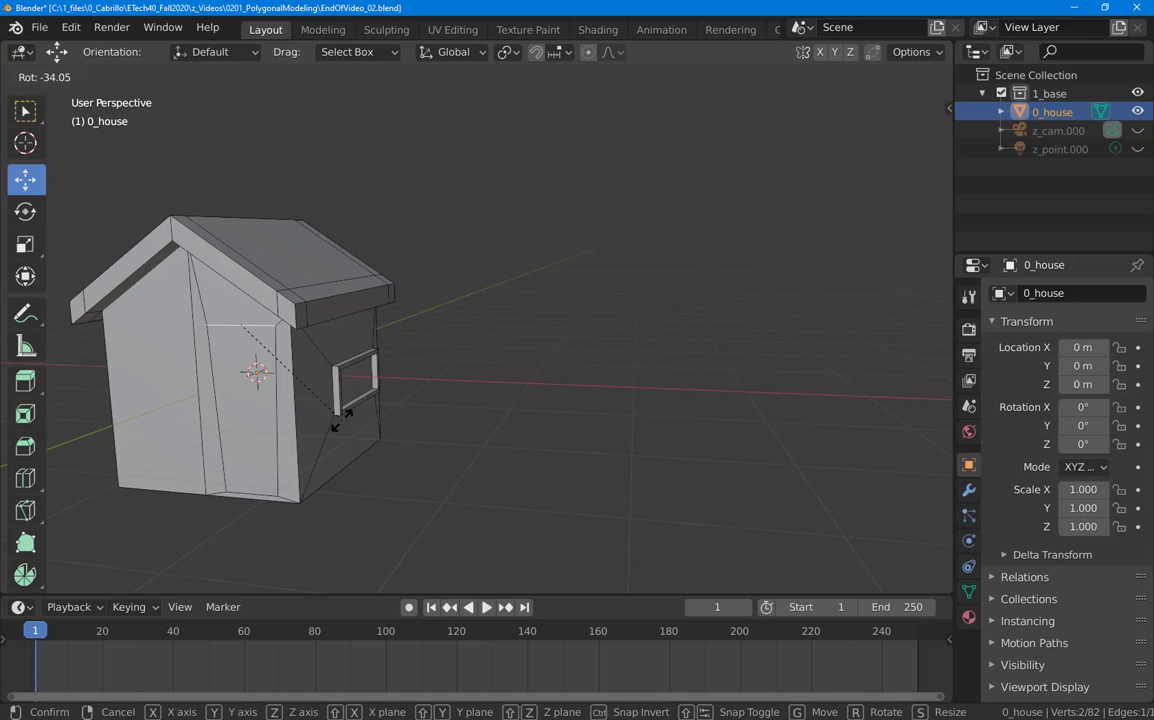
pyautogui.rightClick(342, 421)
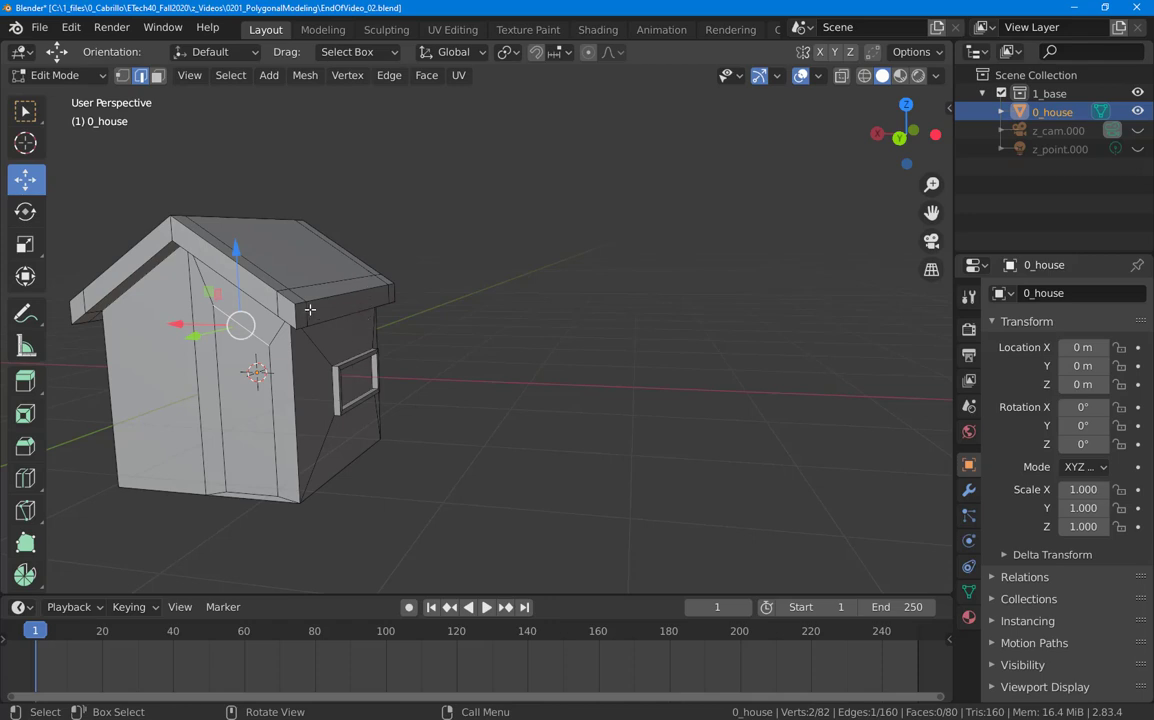
pyautogui.press('s')
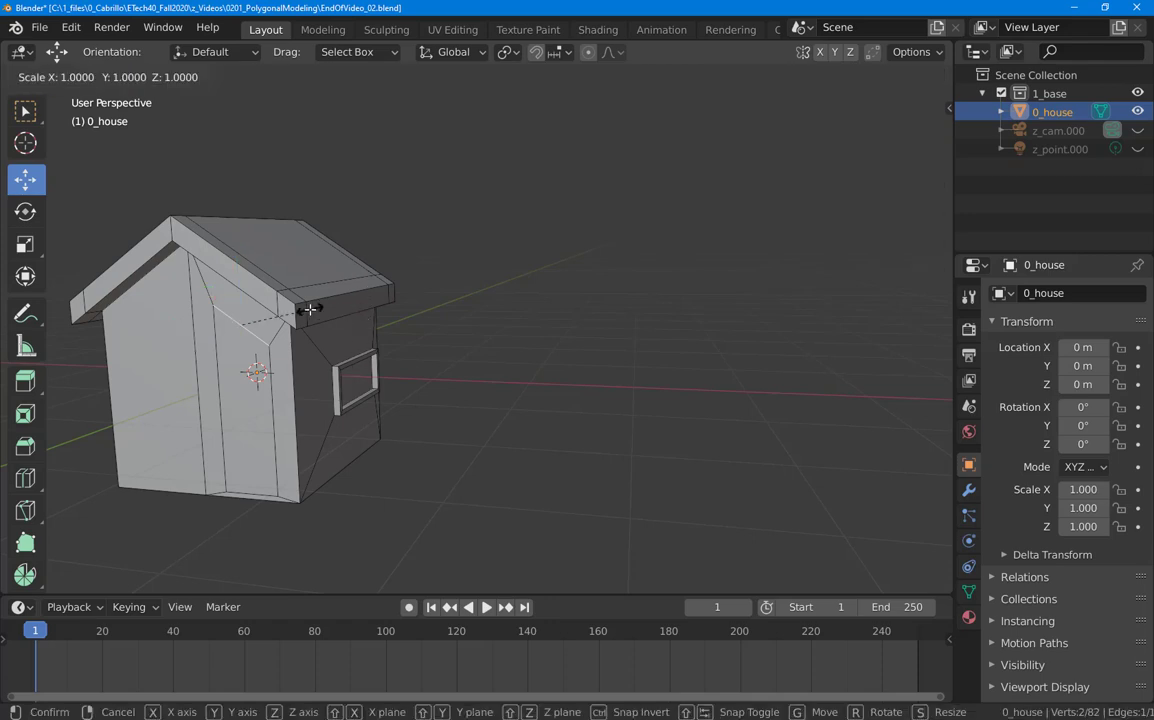
pyautogui.press('z')
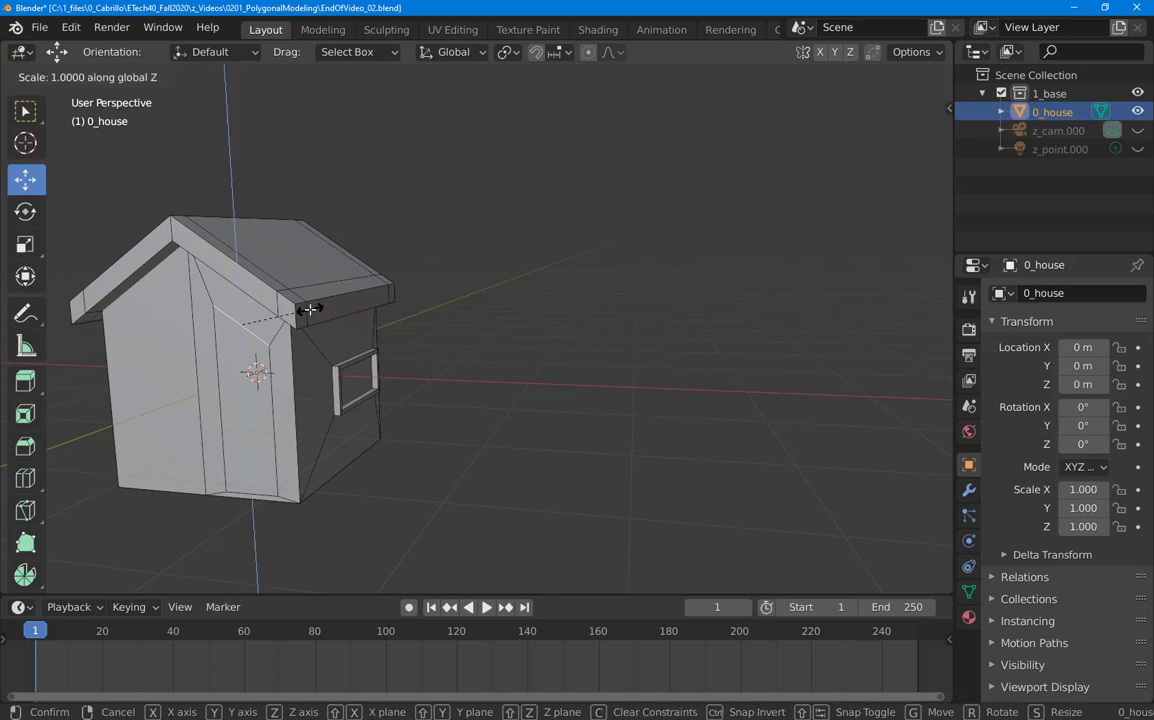
pyautogui.write('0')
pyautogui.press('Return')
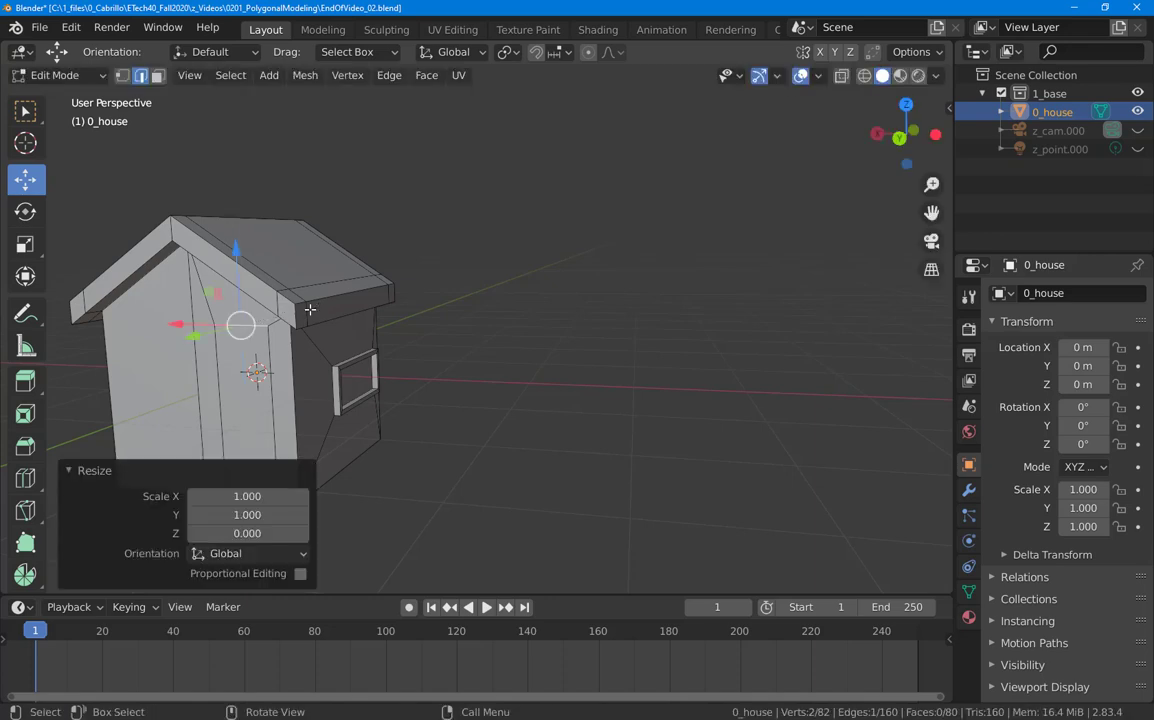
# Lower the door's top edge about 0.24 m along Z
pyautogui.click(413, 256)
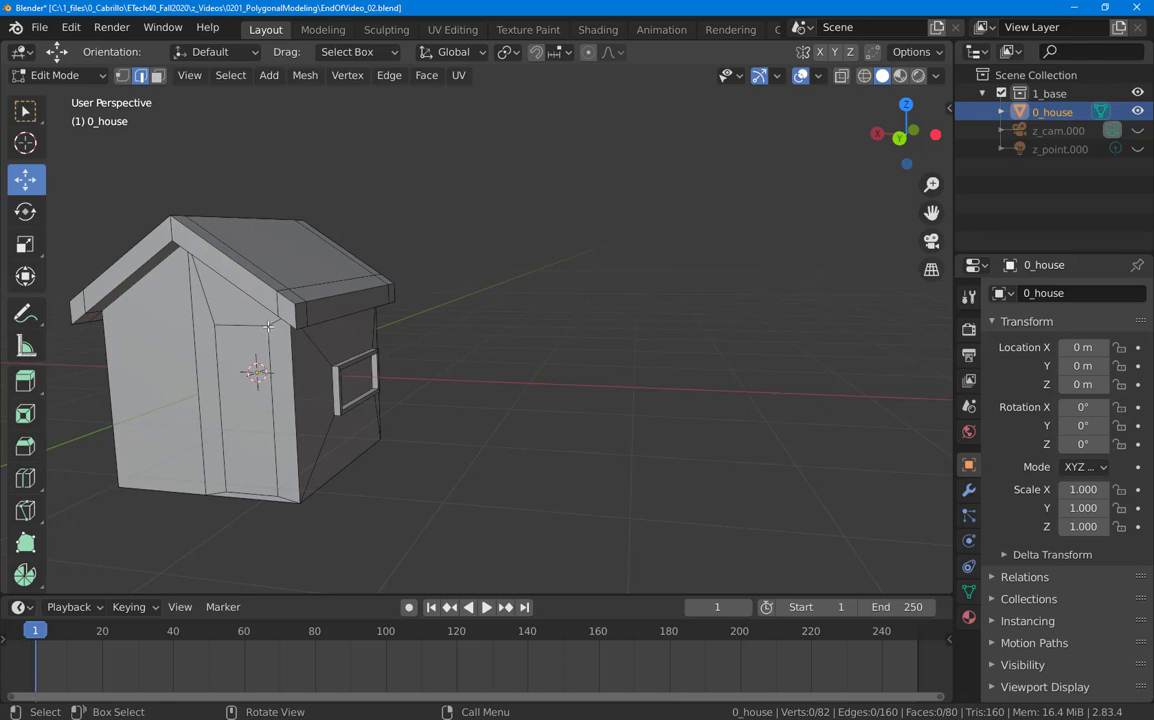
pyautogui.click(224, 295)
pyautogui.moveTo(235, 250); pyautogui.dragTo(236, 285)
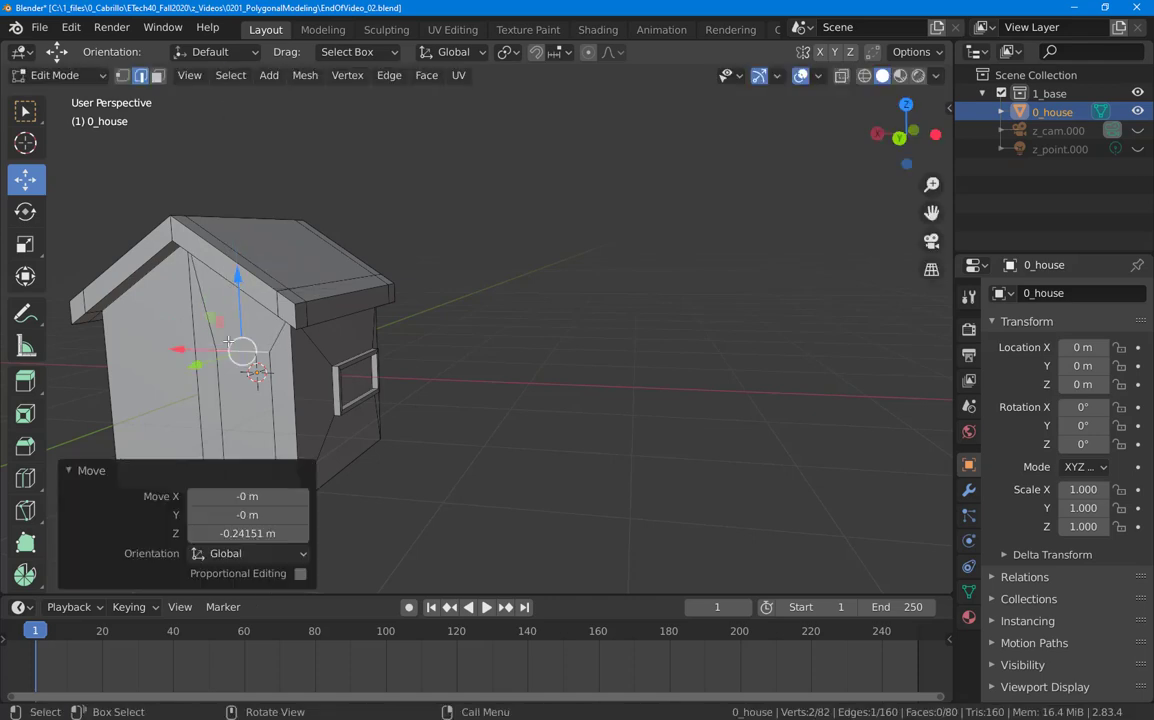
# Extrude the door face outward about 0.085 m and inset it about 0.059 m to form the door frame
pyautogui.press('3')
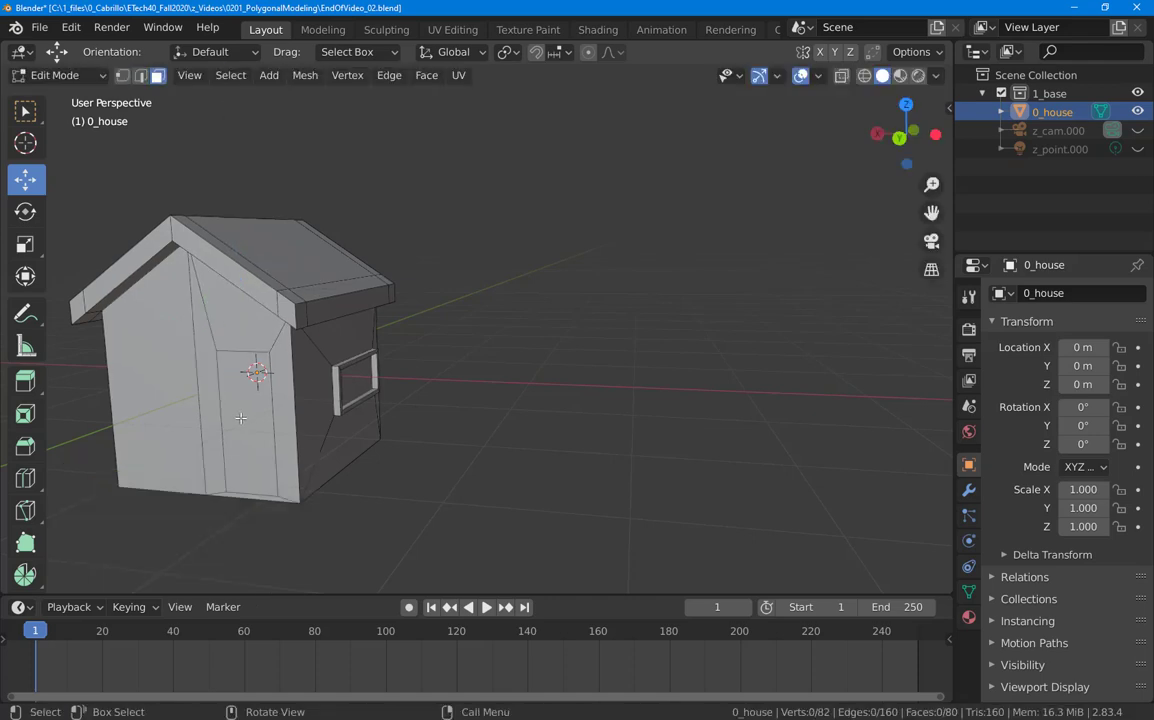
pyautogui.click(240, 417)
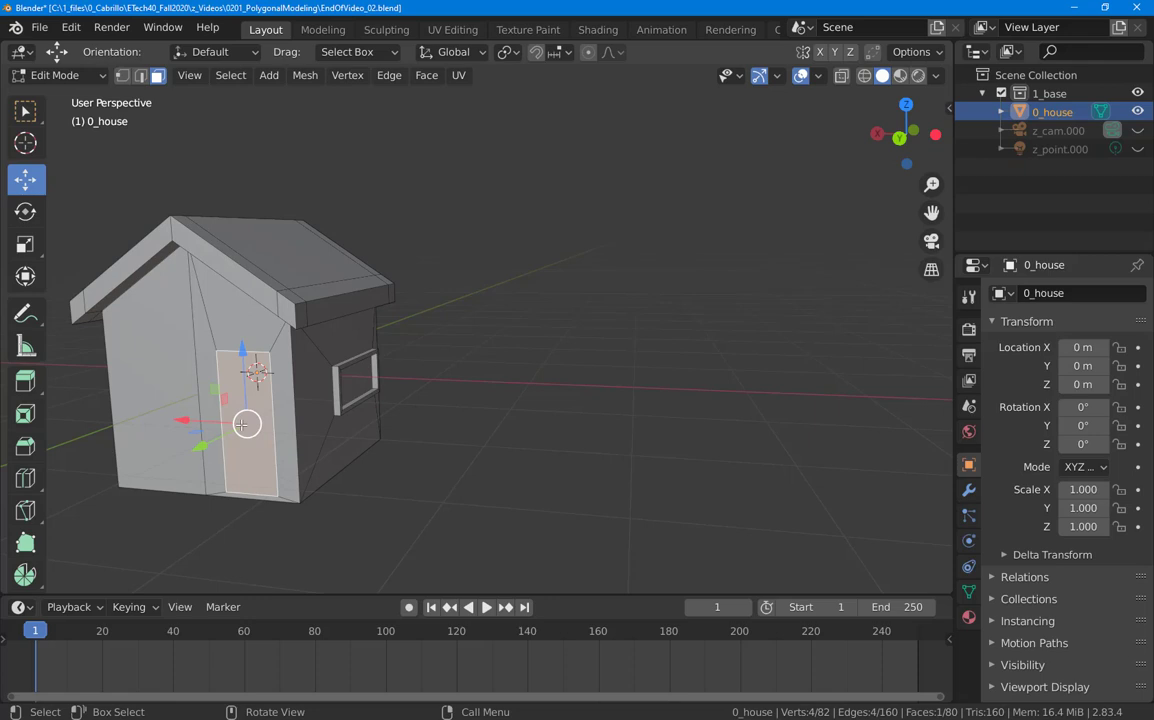
pyautogui.press('e')
pyautogui.click(236, 428)
pyautogui.press('i')
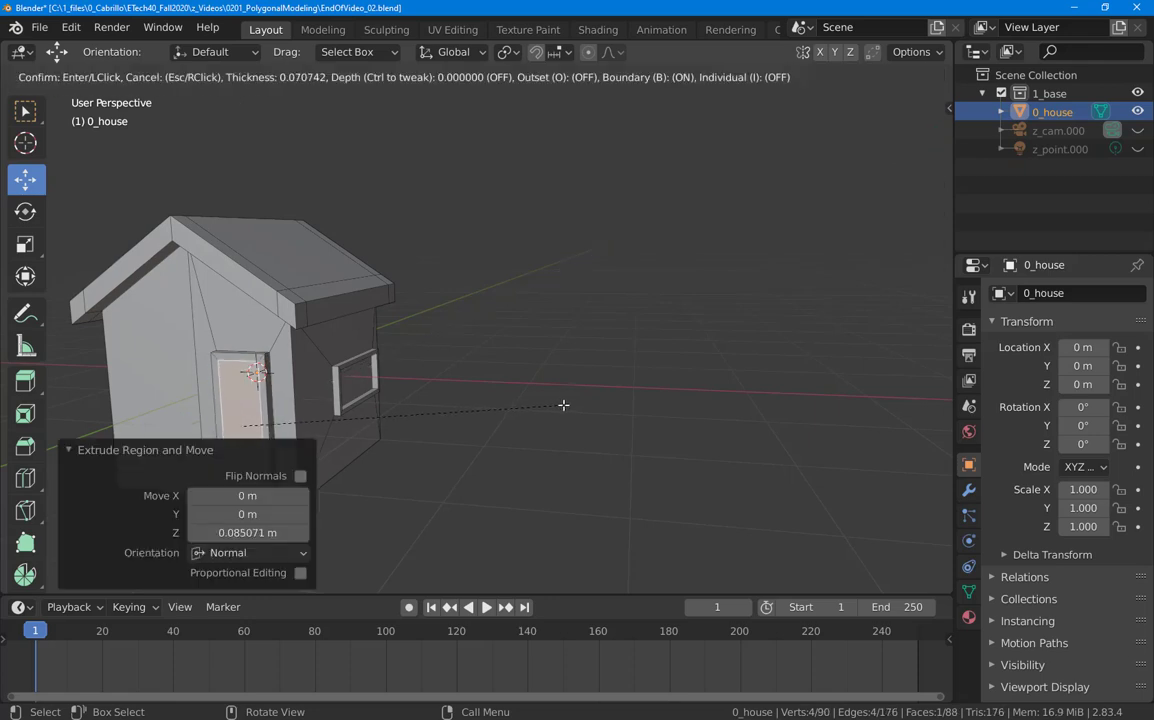
pyautogui.click(564, 406)
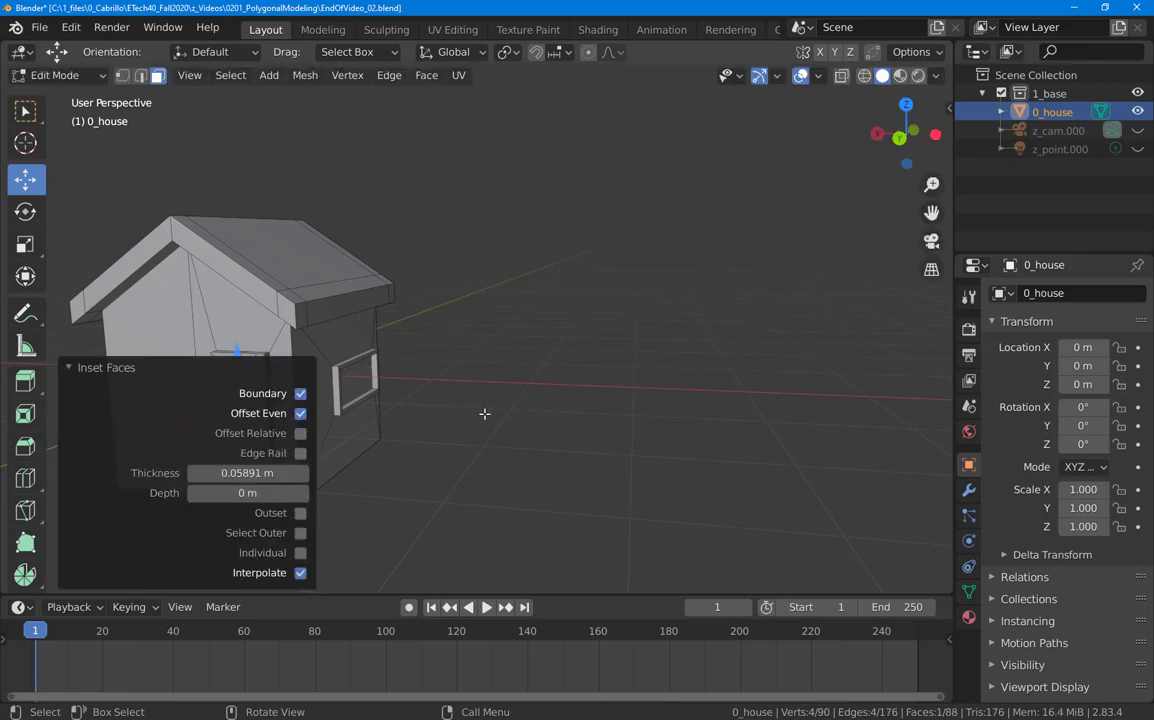
# Extrude the door's inner face about 0.117 m inward to recess it within the frame, and deselect everything
pyautogui.press('e')
pyautogui.click(489, 404)
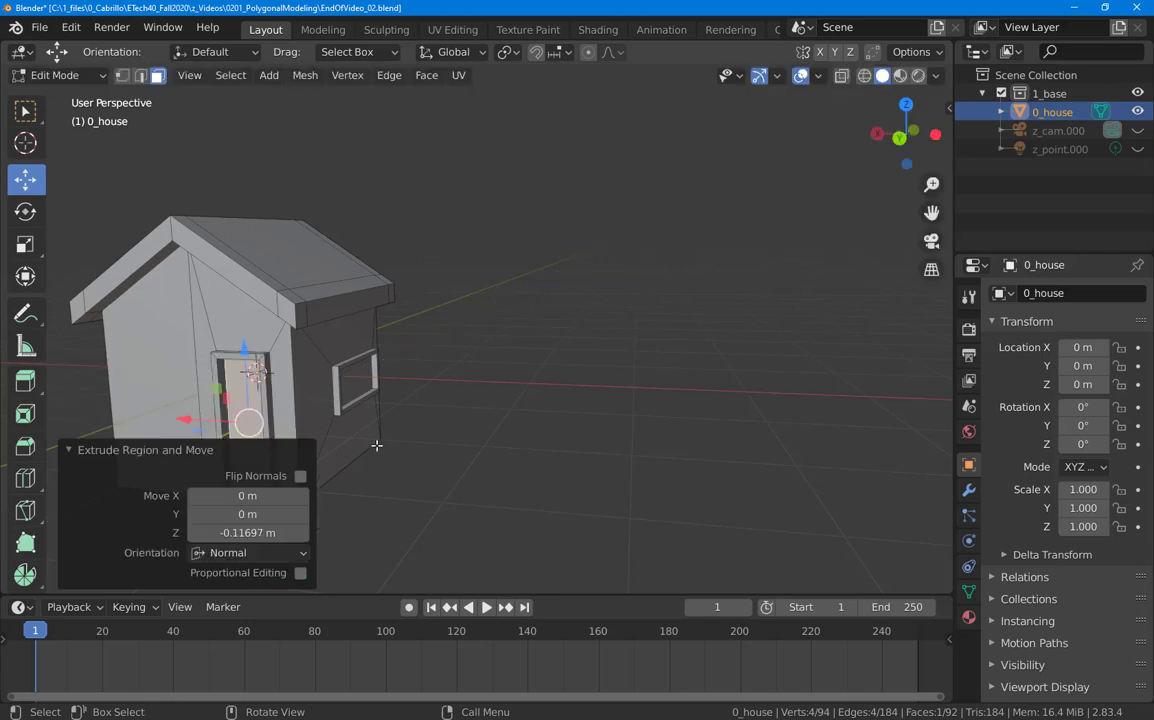
pyautogui.hotkey('alt', 'a')
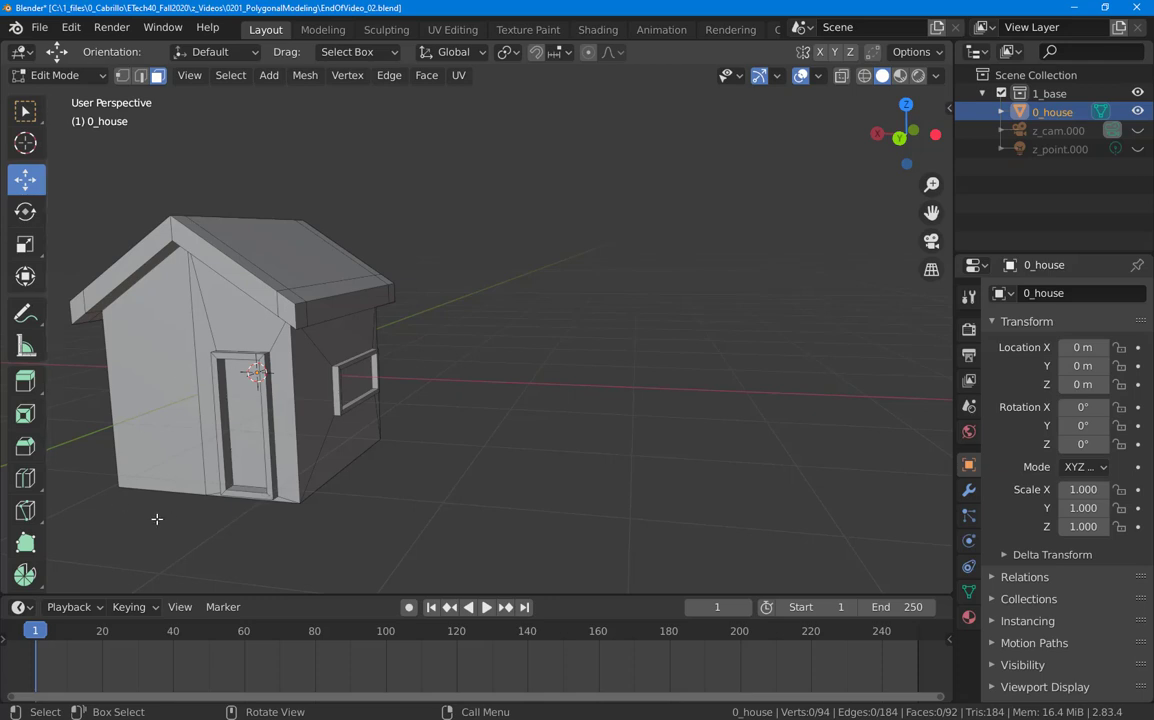
pyautogui.scroll(2, 156, 519)
pyautogui.scroll(3, 311, 292)
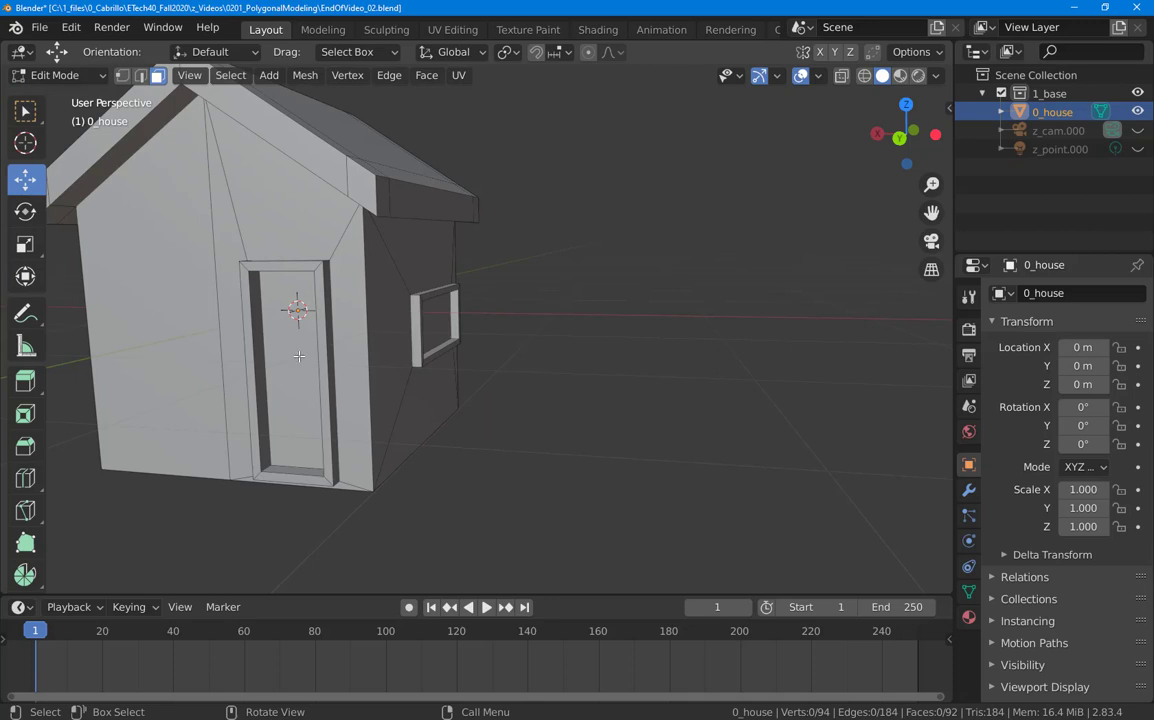
pyautogui.moveTo(263, 423); pyautogui.dragTo(247, 469, button='middle')
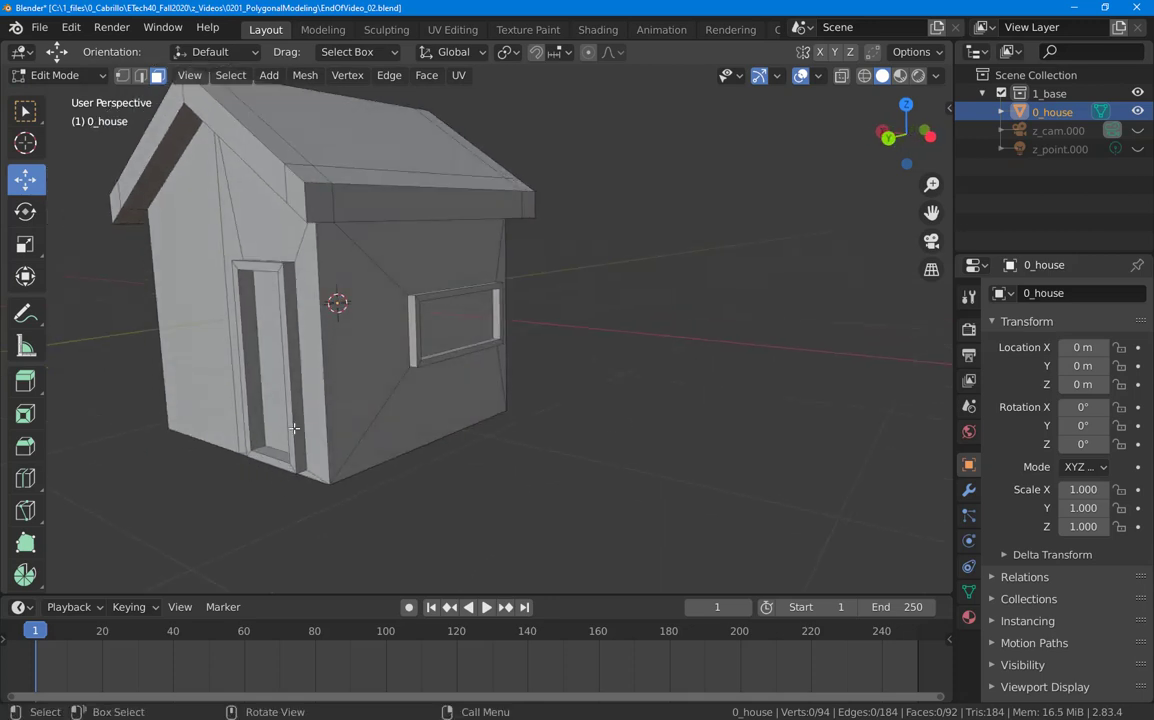
# Inset the large roof face on the window side by about 0.38 m
pyautogui.moveTo(239, 368); pyautogui.dragTo(221, 410, button='middle')
pyautogui.scroll(-2, 222, 409)
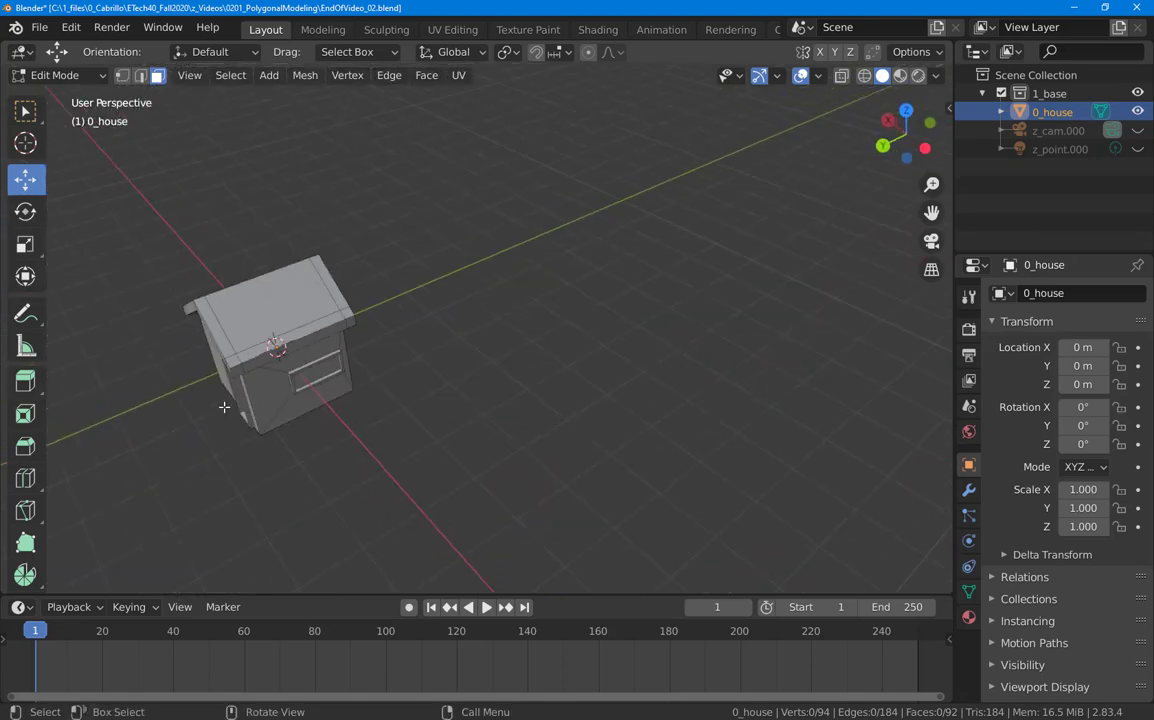
pyautogui.scroll(1, 251, 318)
pyautogui.middleClick(251, 318)
pyautogui.scroll(-1, 251, 318)
pyautogui.moveTo(237, 311); pyautogui.dragTo(230, 274, button='middle')
pyautogui.scroll(1, 256, 304)
pyautogui.scroll(1, 256, 304)
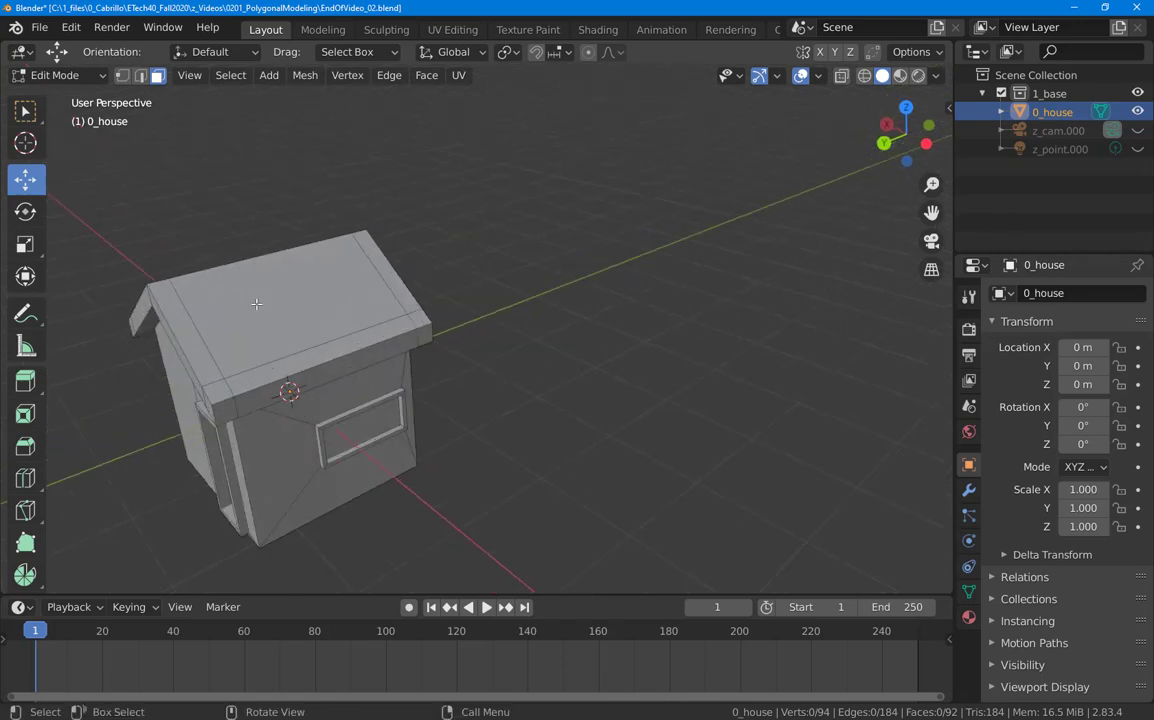
pyautogui.click(253, 304)
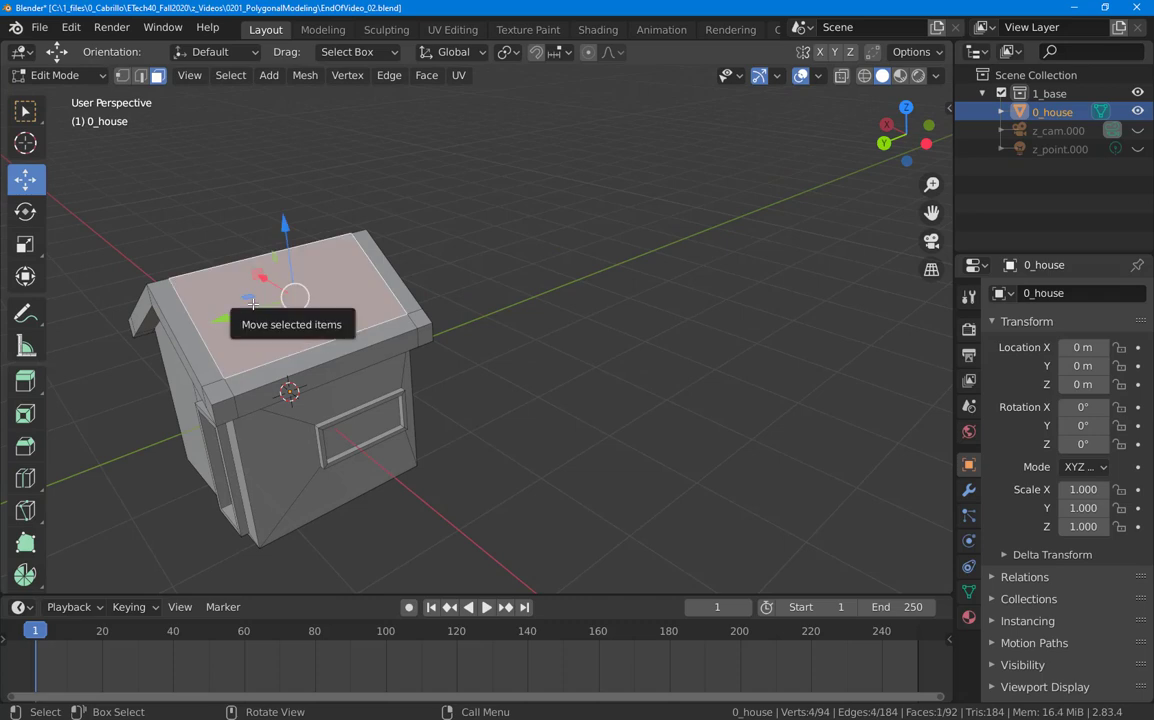
pyautogui.press('i')
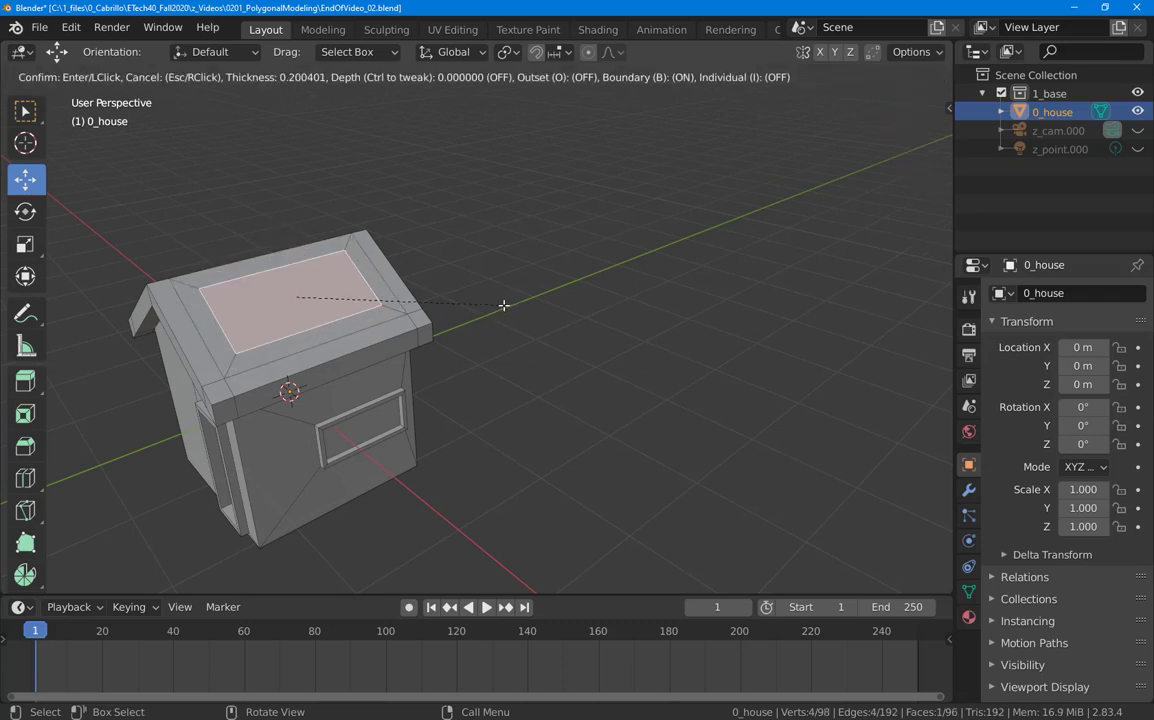
pyautogui.click(475, 293)
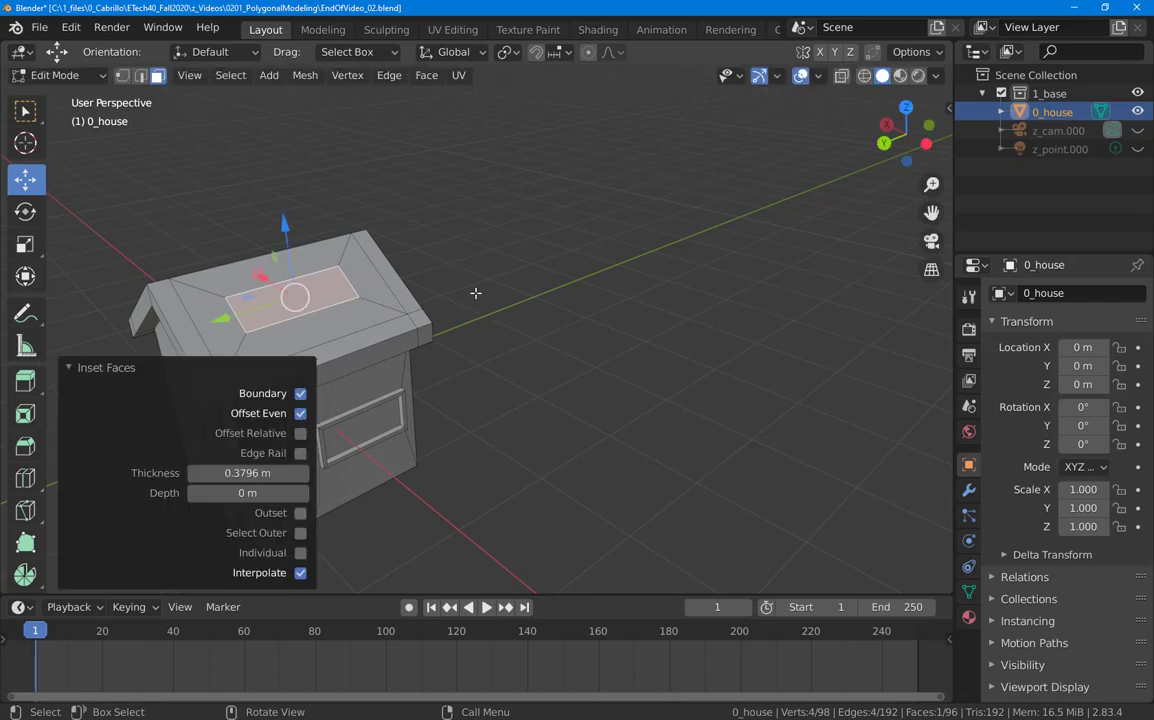
# Scale the inset roof face to about 0.345 along Y and move it about 0.61 m along Y toward the door end
pyautogui.press('s')
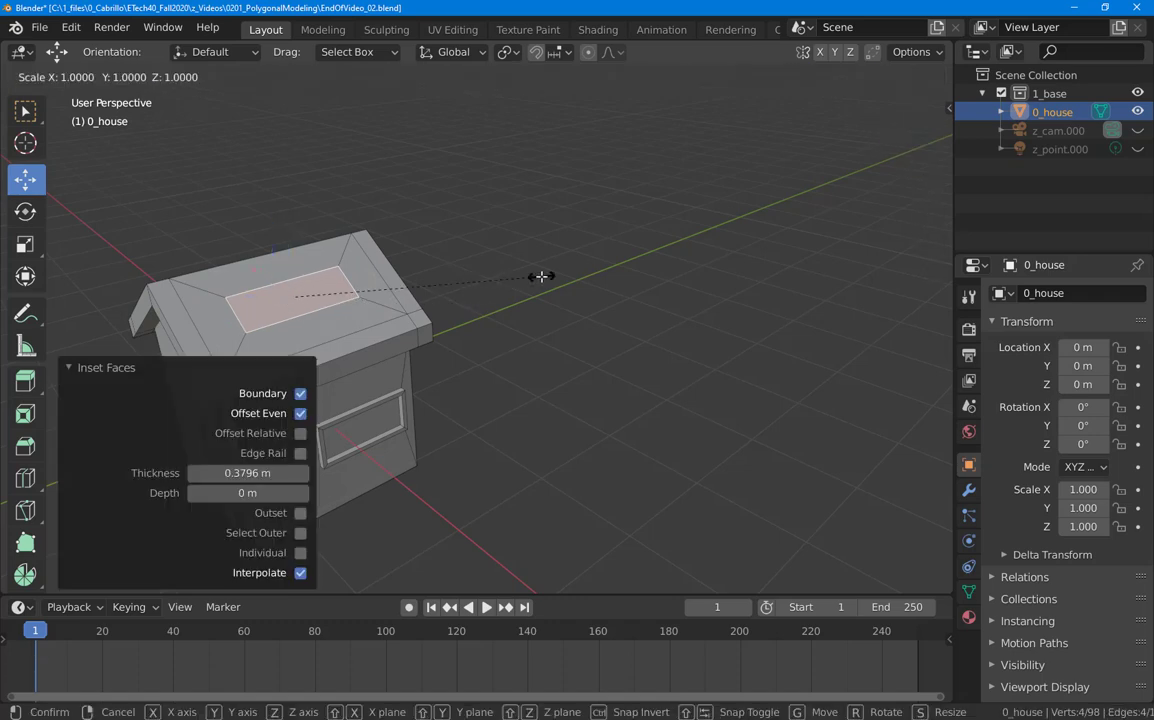
pyautogui.press('y')
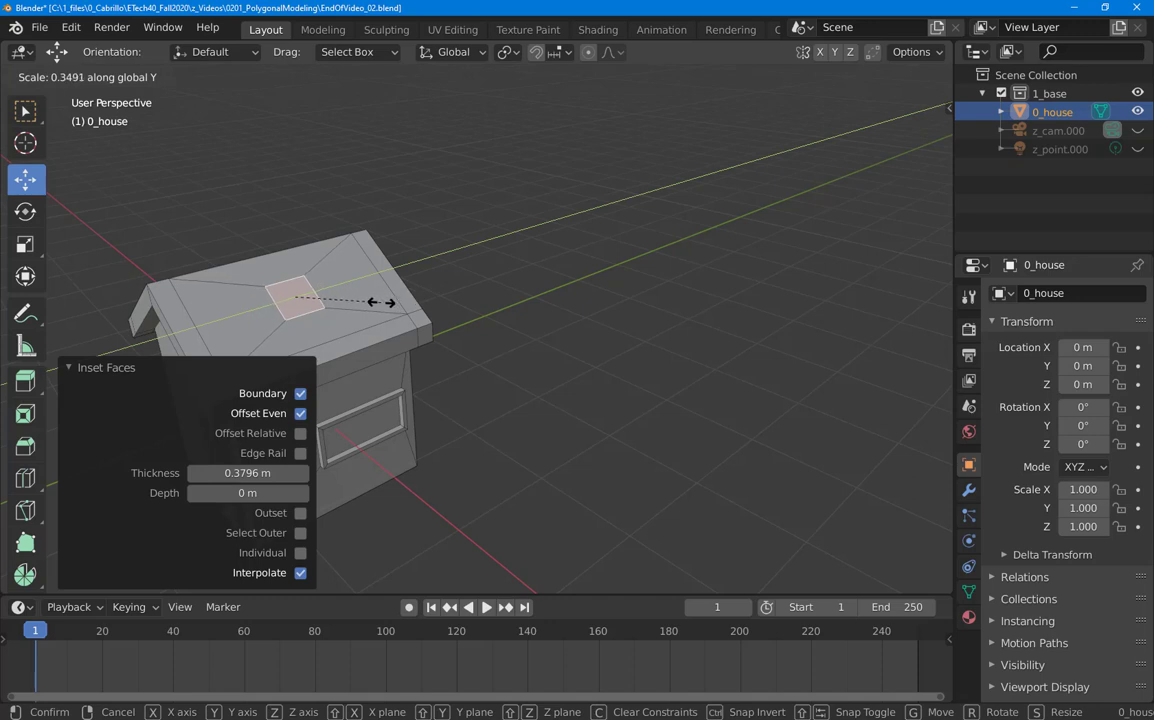
pyautogui.click(380, 306)
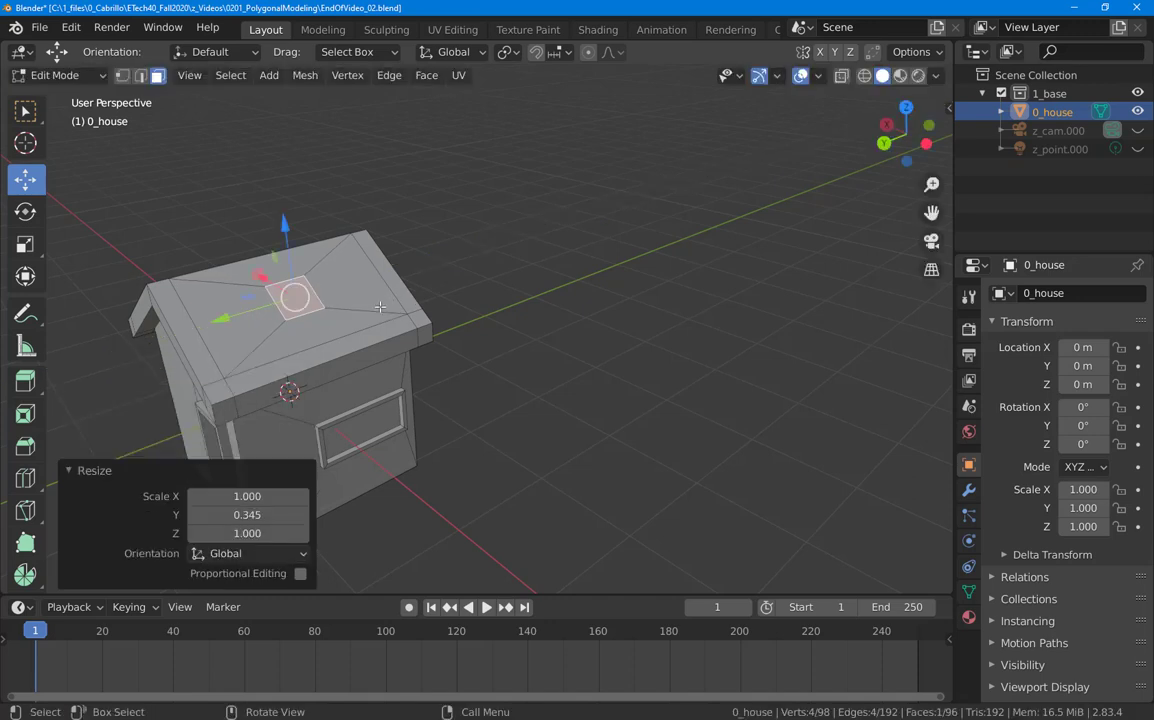
pyautogui.moveTo(225, 318); pyautogui.dragTo(165, 334)
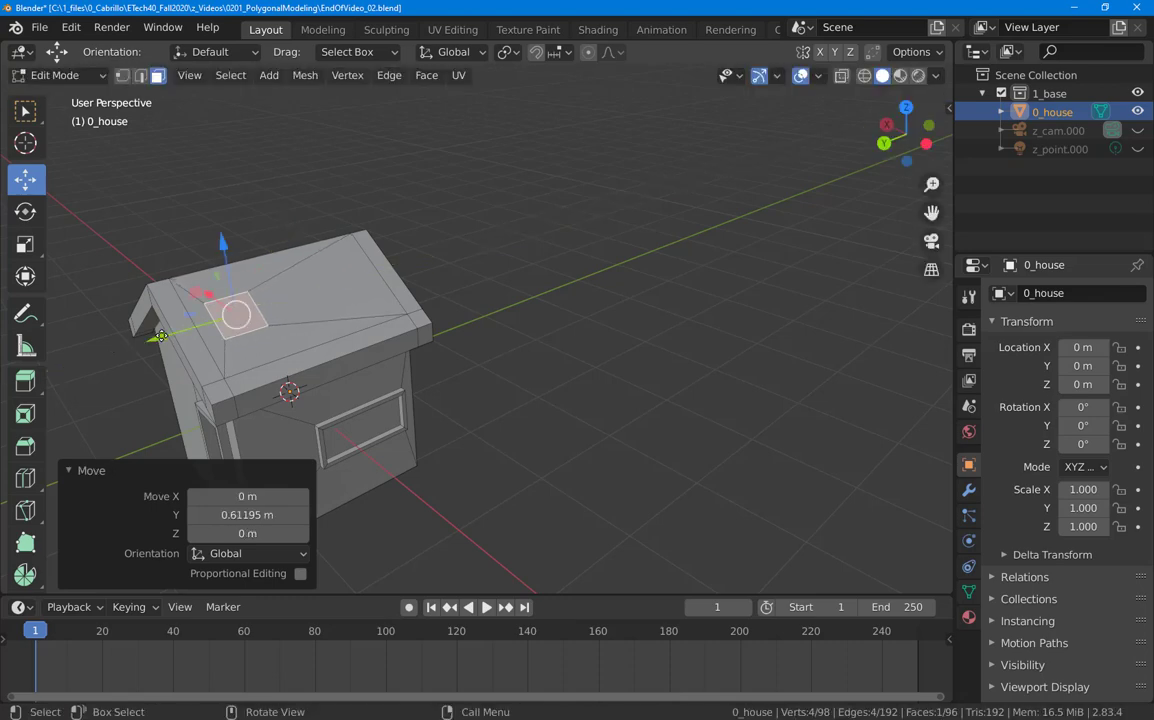
# Switch the move orientation to roof_02 and slide the small face about 0.235 m up the roof slope along X
pyautogui.moveTo(272, 340); pyautogui.dragTo(361, 368, button='middle')
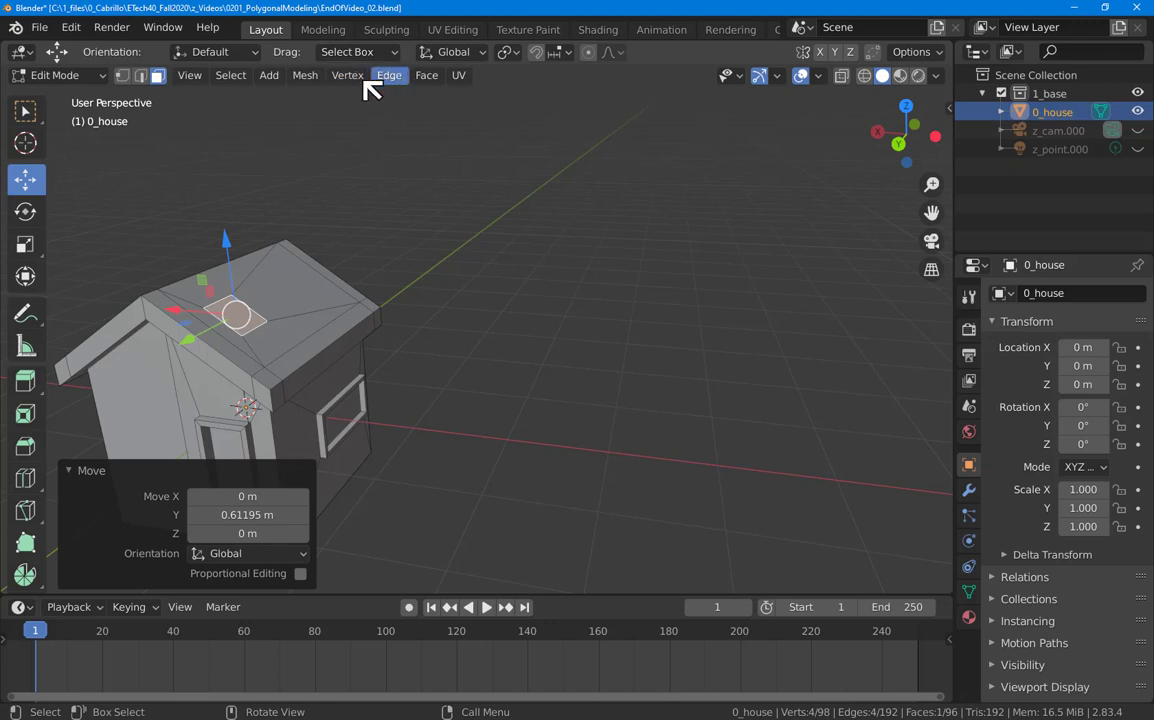
pyautogui.click(232, 52)
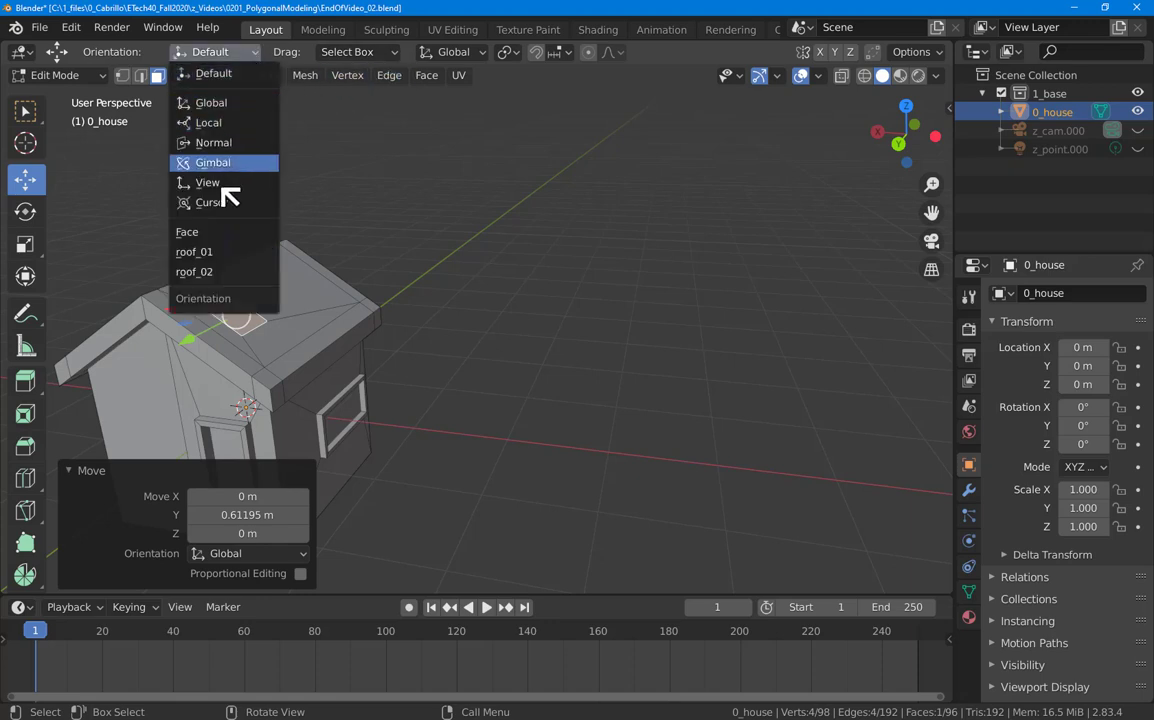
pyautogui.click(212, 274)
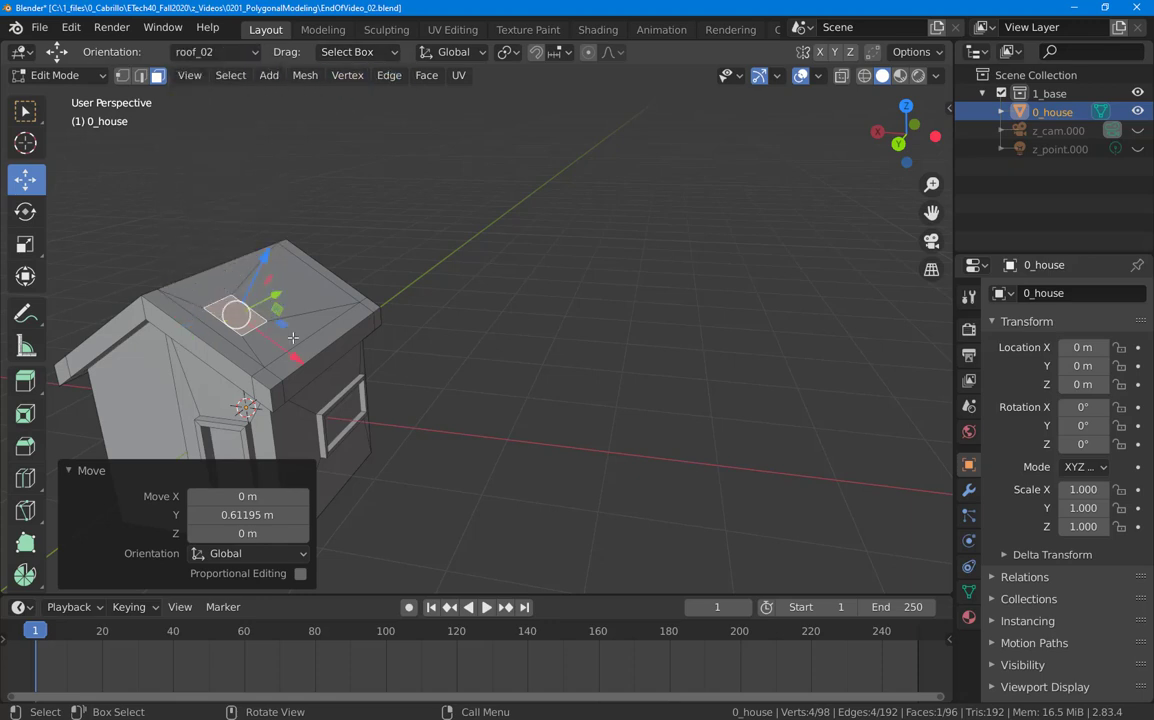
pyautogui.moveTo(297, 358); pyautogui.dragTo(275, 347)
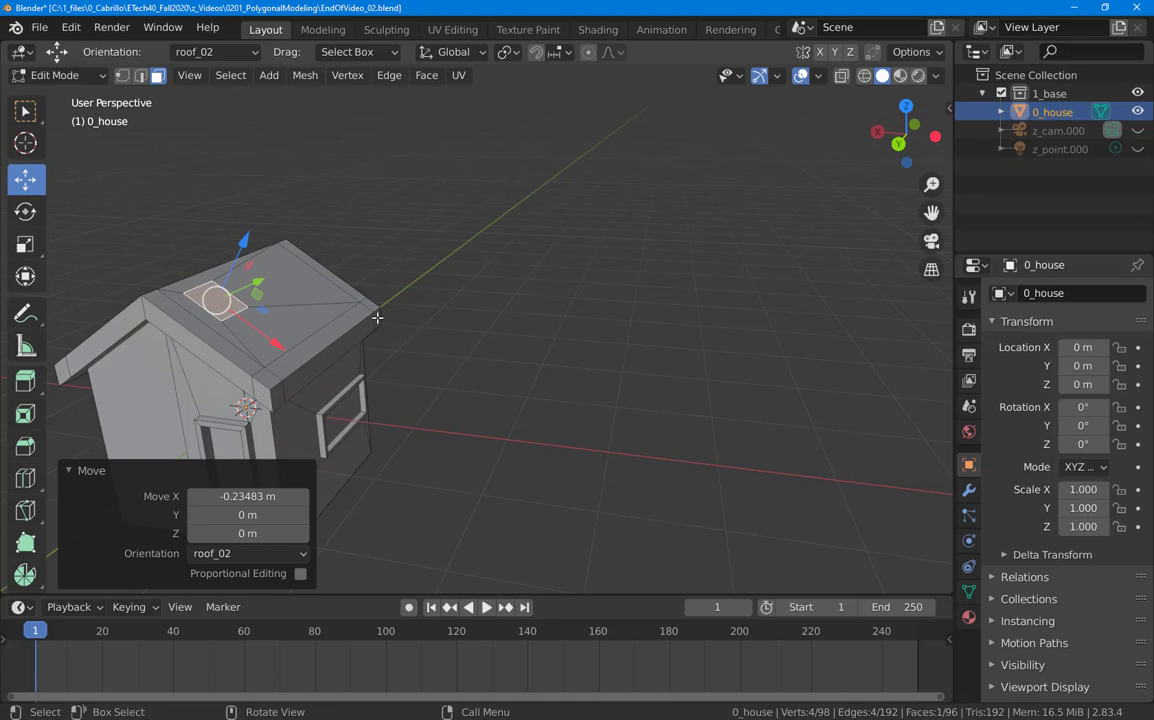
# Extrude the small roof face about 0.734 m straight up in Global orientation to form the chimney, and deselect everything
pyautogui.press('e')
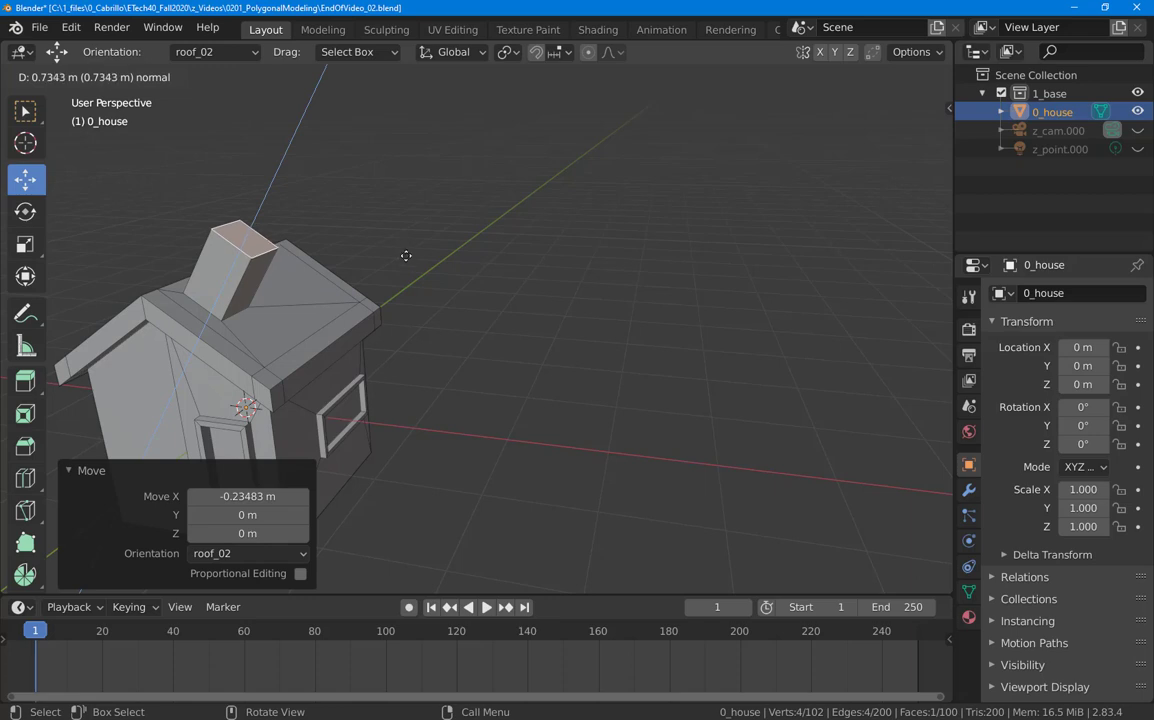
pyautogui.click(406, 256)
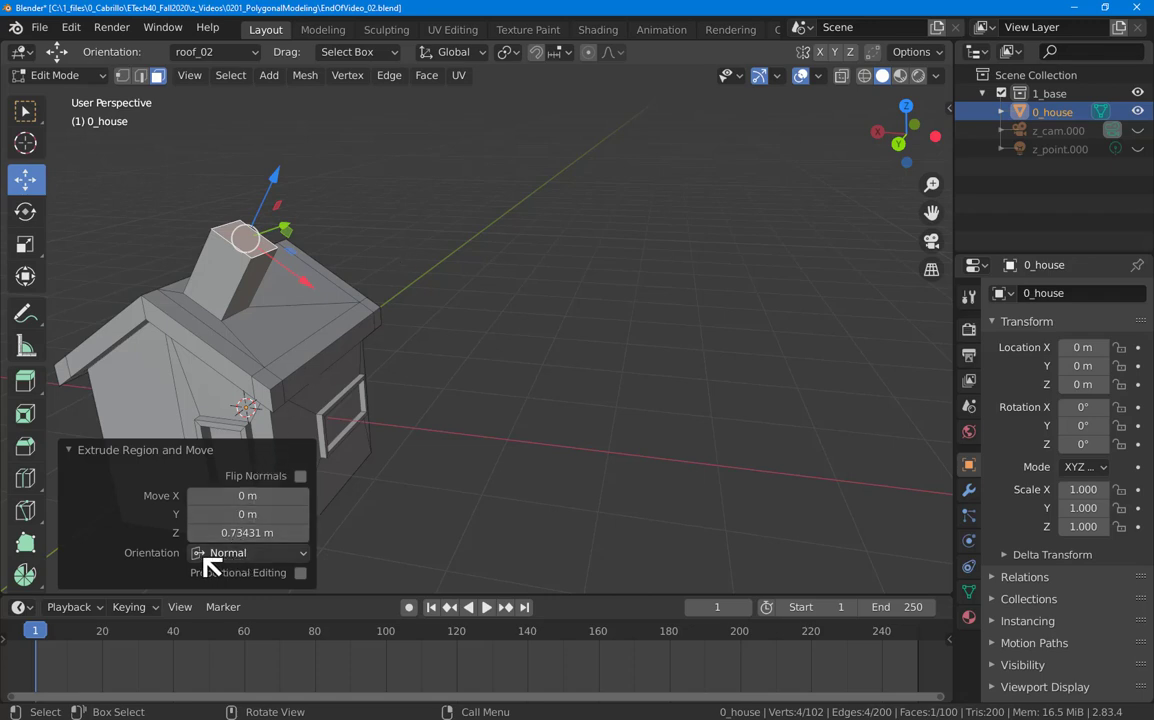
pyautogui.click(300, 556)
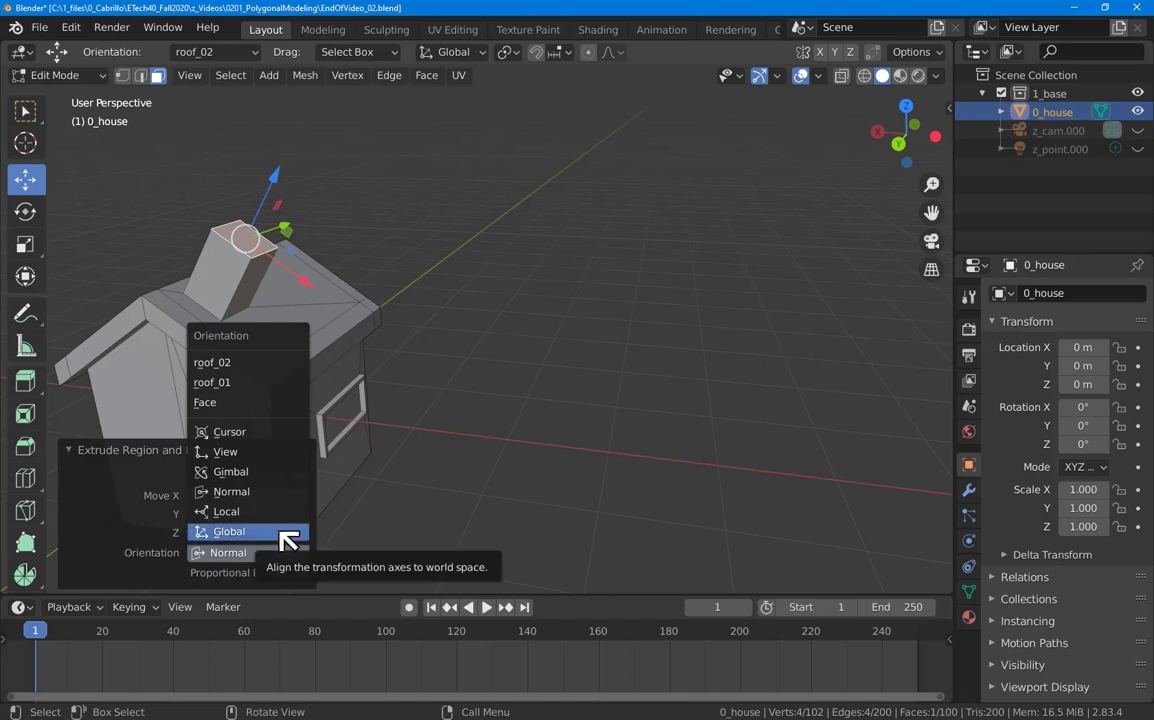
pyautogui.click(286, 533)
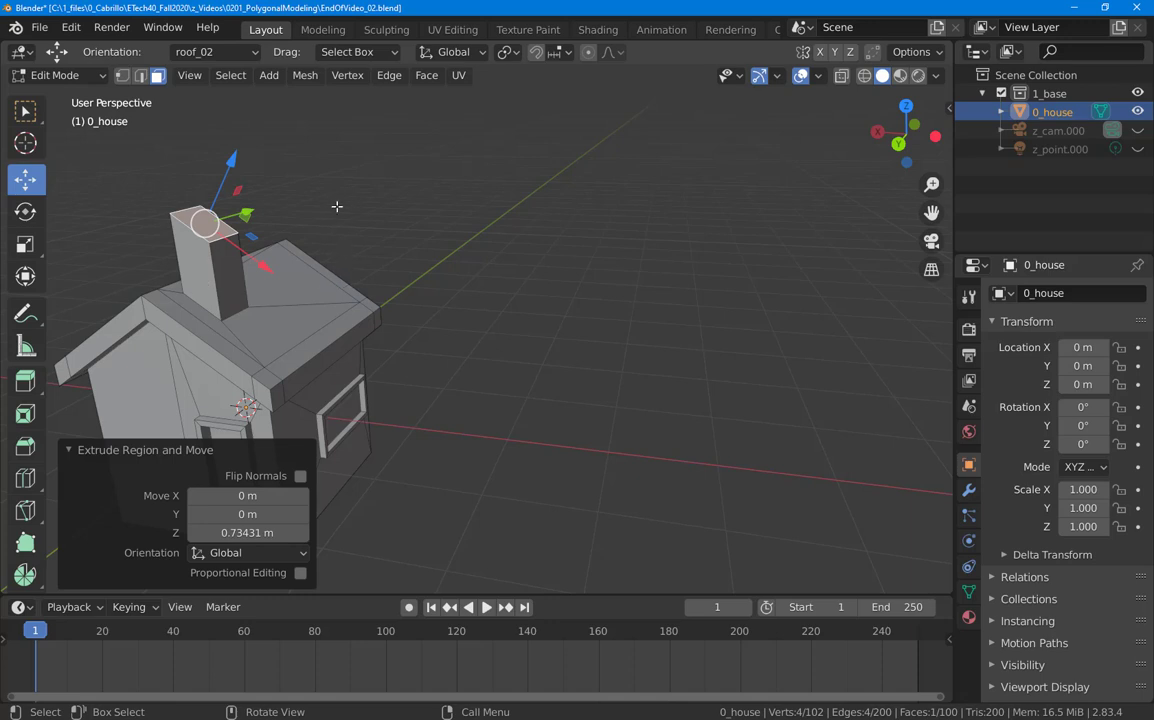
pyautogui.press('h')
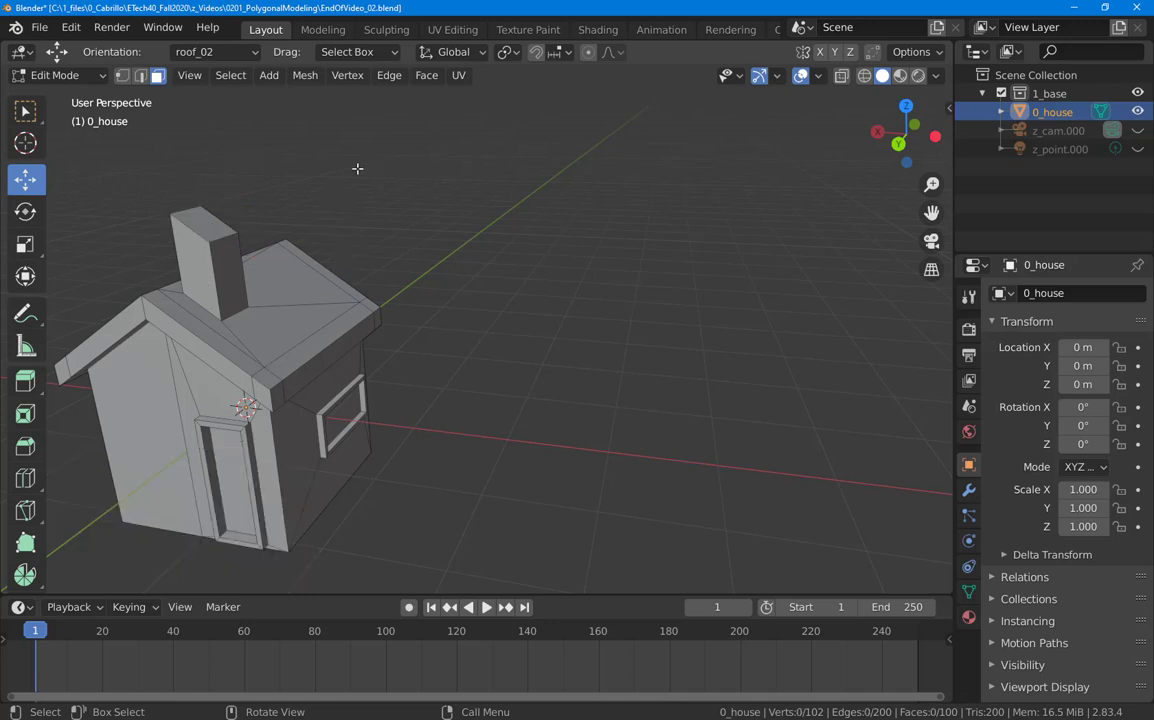
# Set the move orientation to Global and level the chimney's top face by scaling it to 0 along Z
pyautogui.click(248, 51)
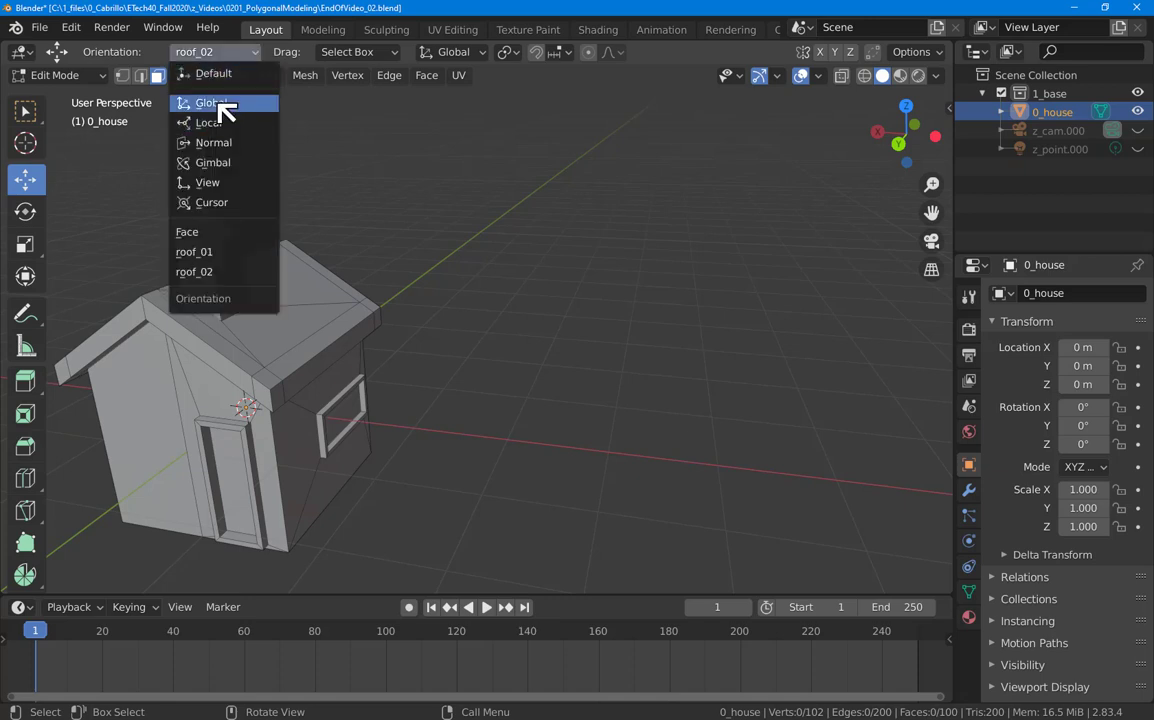
pyautogui.click(214, 104)
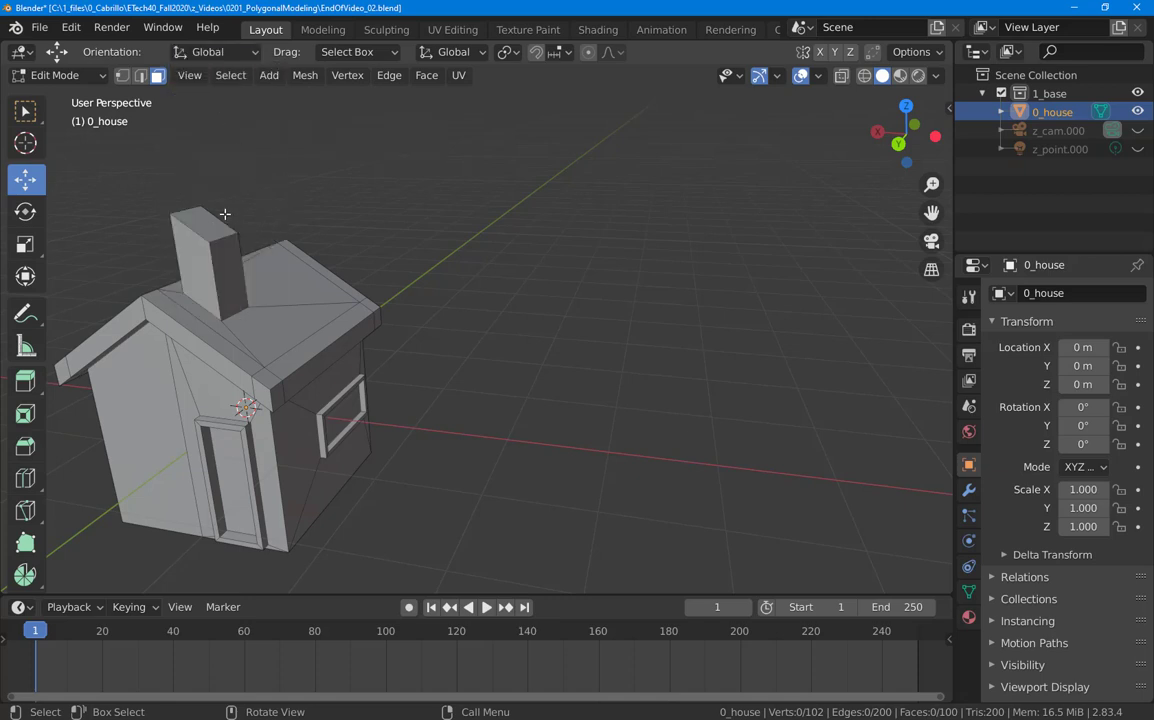
pyautogui.click(194, 208)
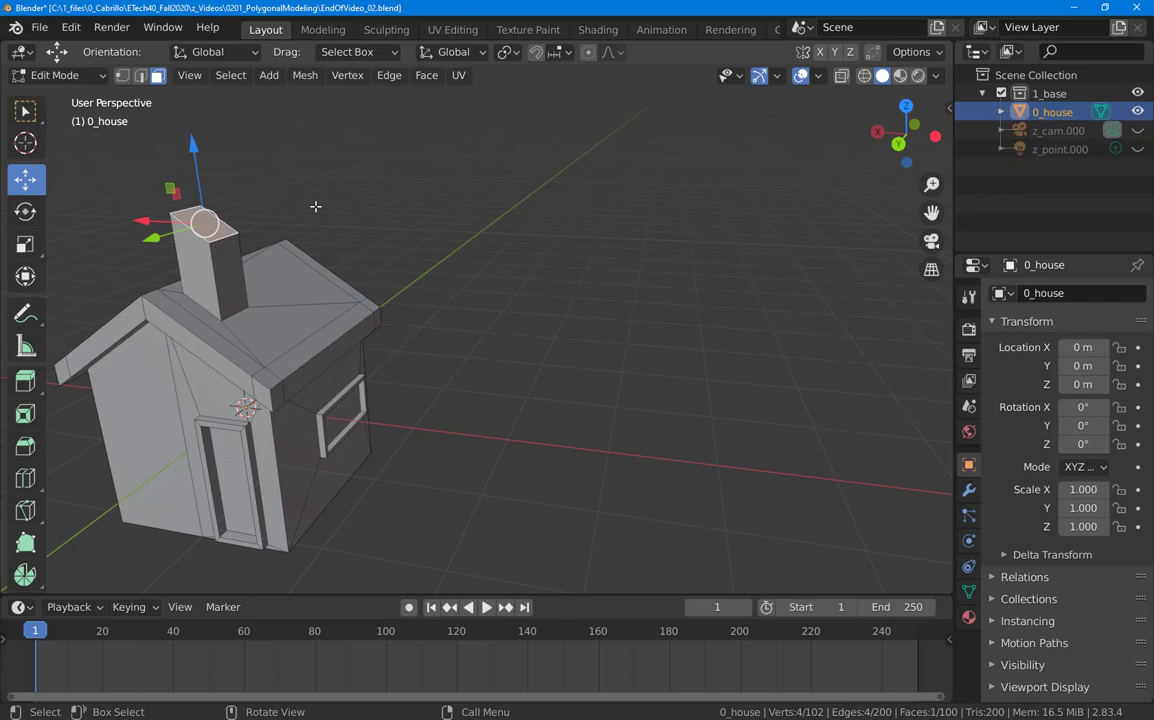
pyautogui.press('s')
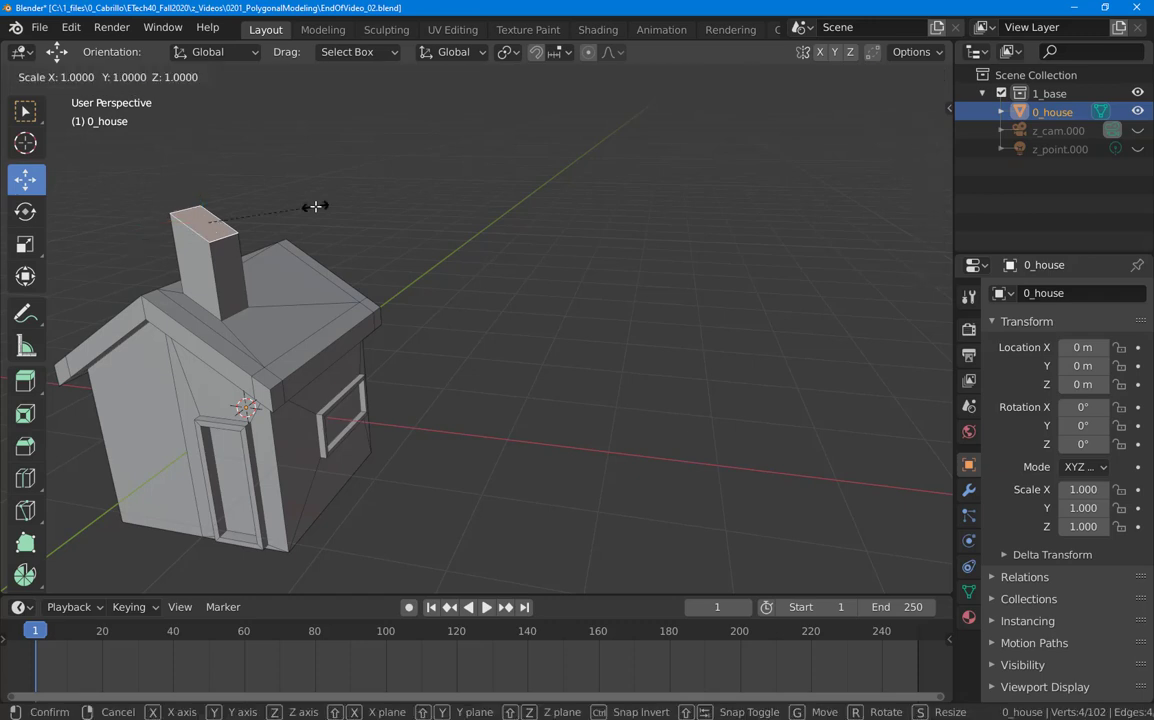
pyautogui.press('z')
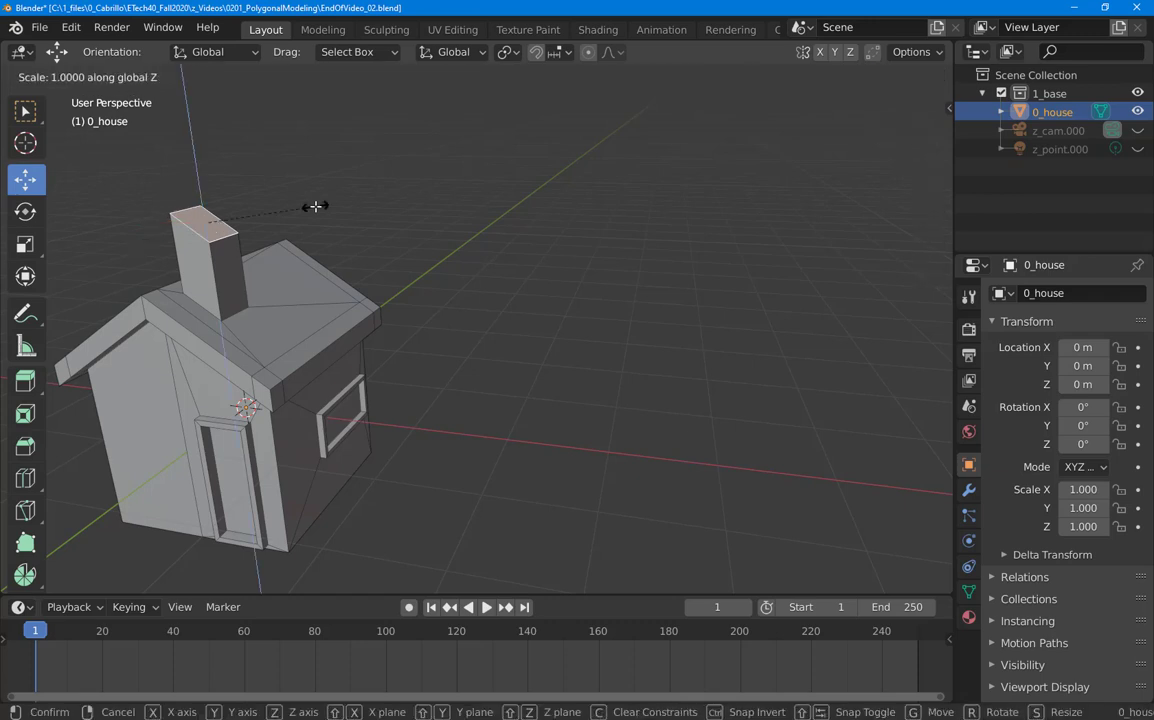
pyautogui.write('0')
pyautogui.press('Return')
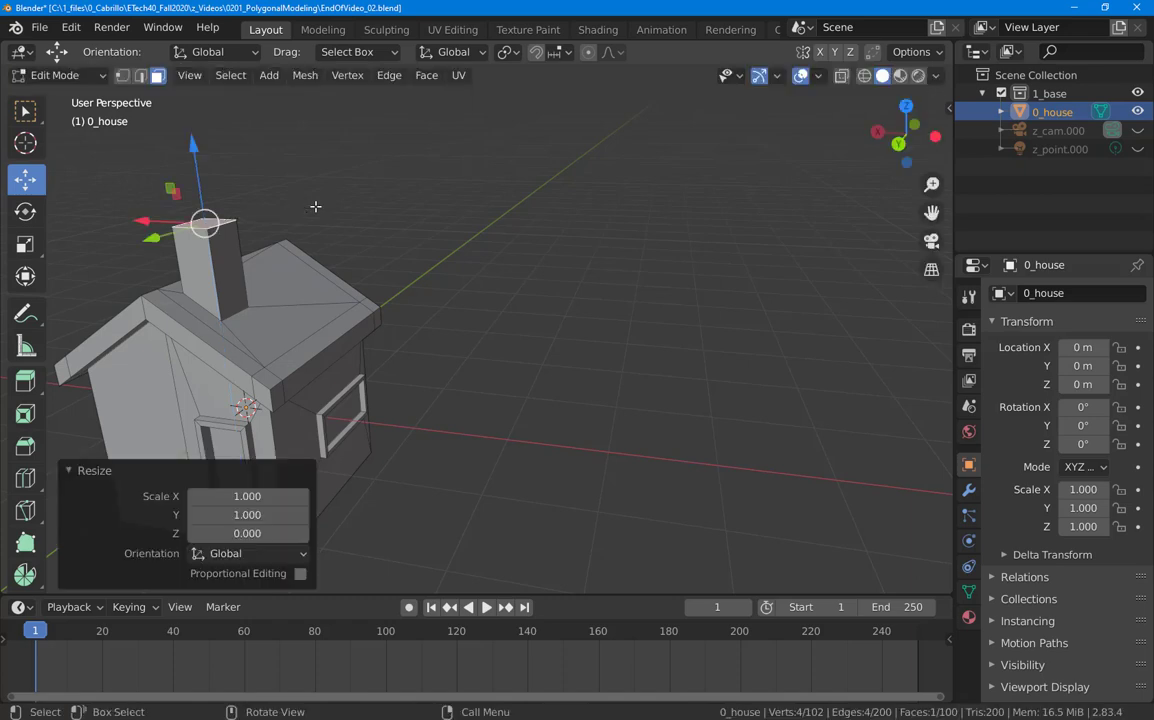
# Inset the chimney's top face about 0.06 m and extrude it about 0.374 m downward to hollow the chimney
pyautogui.moveTo(285, 262); pyautogui.dragTo(270, 328, button='middle')
pyautogui.scroll(4, 201, 223)
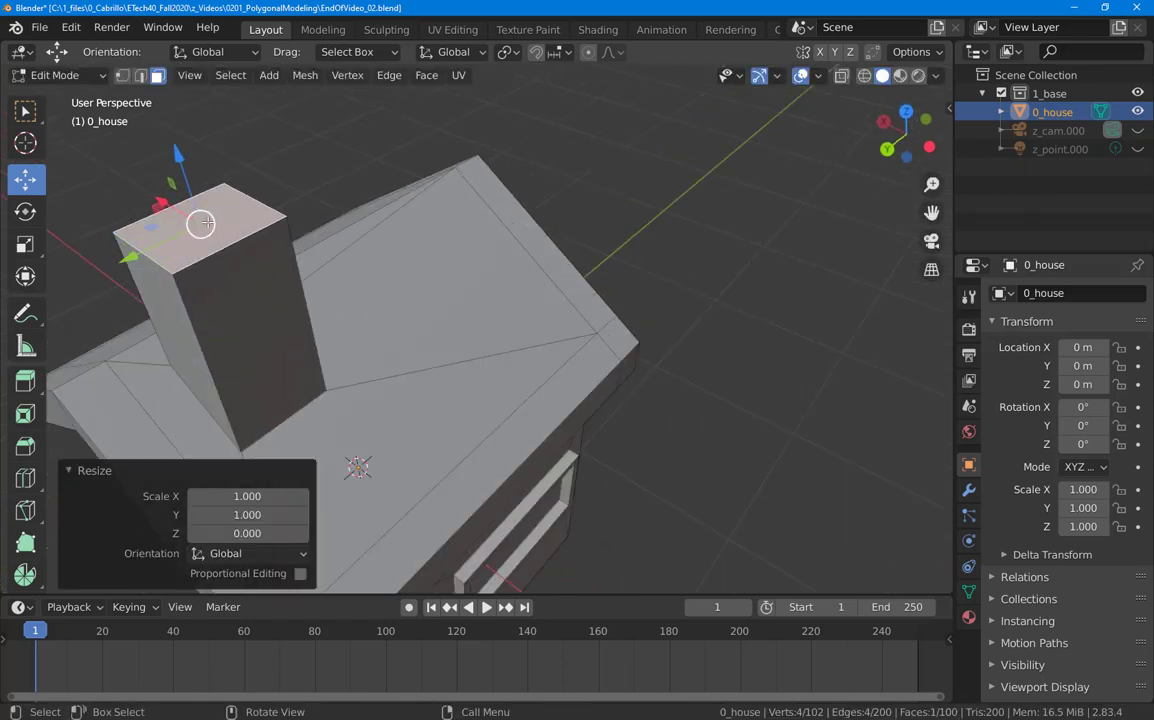
pyautogui.press('i')
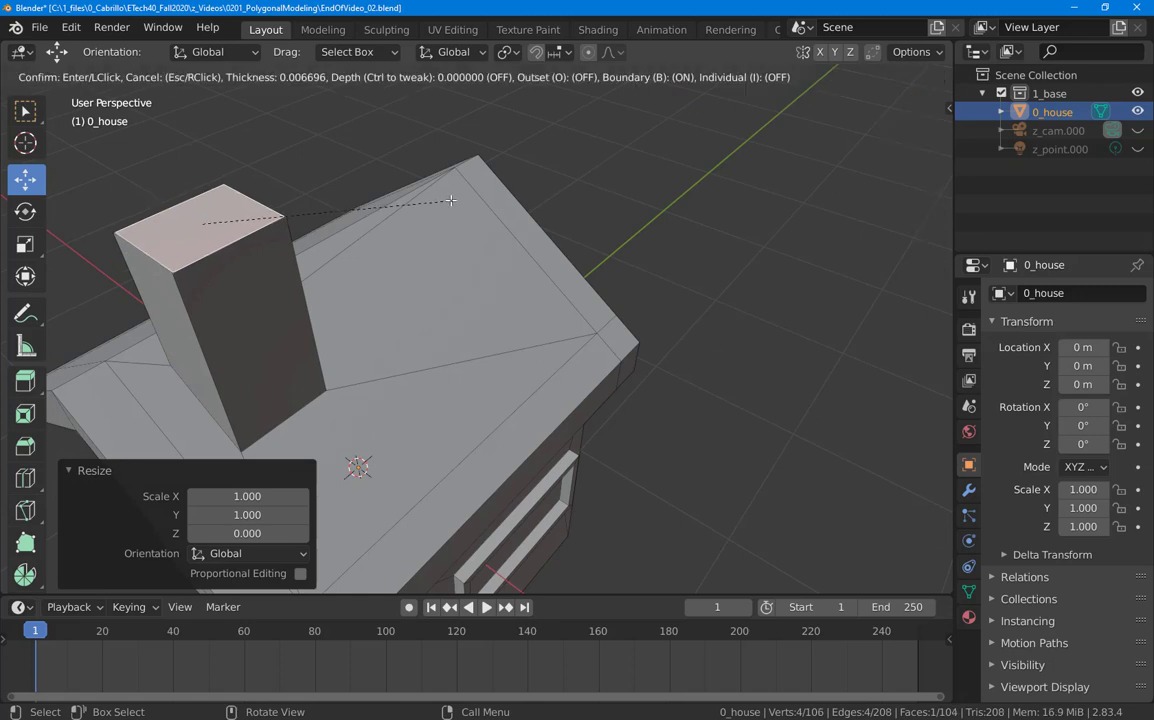
pyautogui.click(394, 182)
pyautogui.press('e')
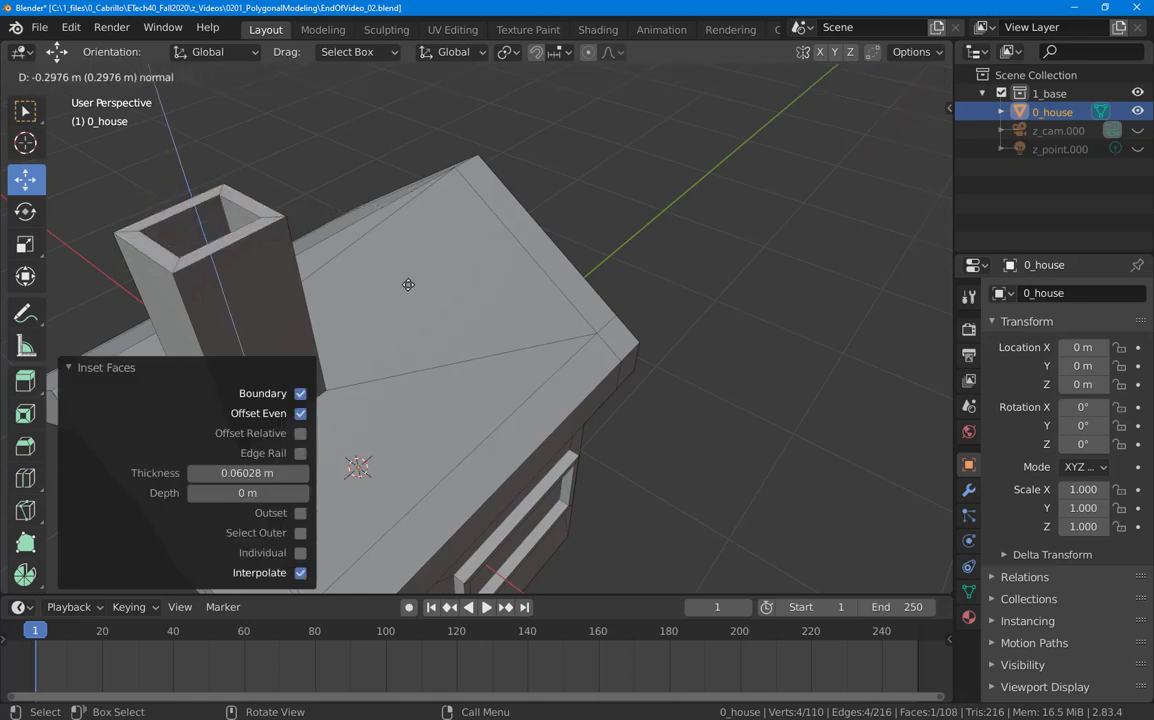
pyautogui.click(405, 292)
pyautogui.scroll(-8, 405, 292)
pyautogui.moveTo(372, 283); pyautogui.dragTo(338, 393, button='middle')
pyautogui.scroll(2, 342, 381)
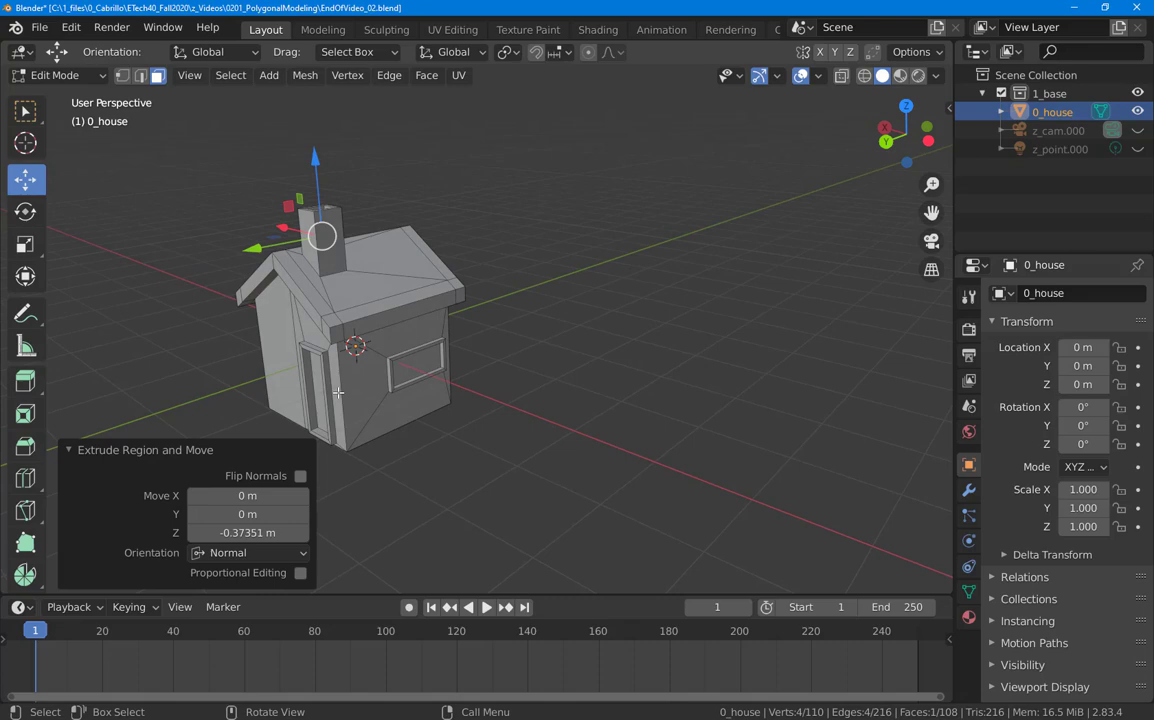
pyautogui.moveTo(338, 393); pyautogui.dragTo(333, 420, button='middle')
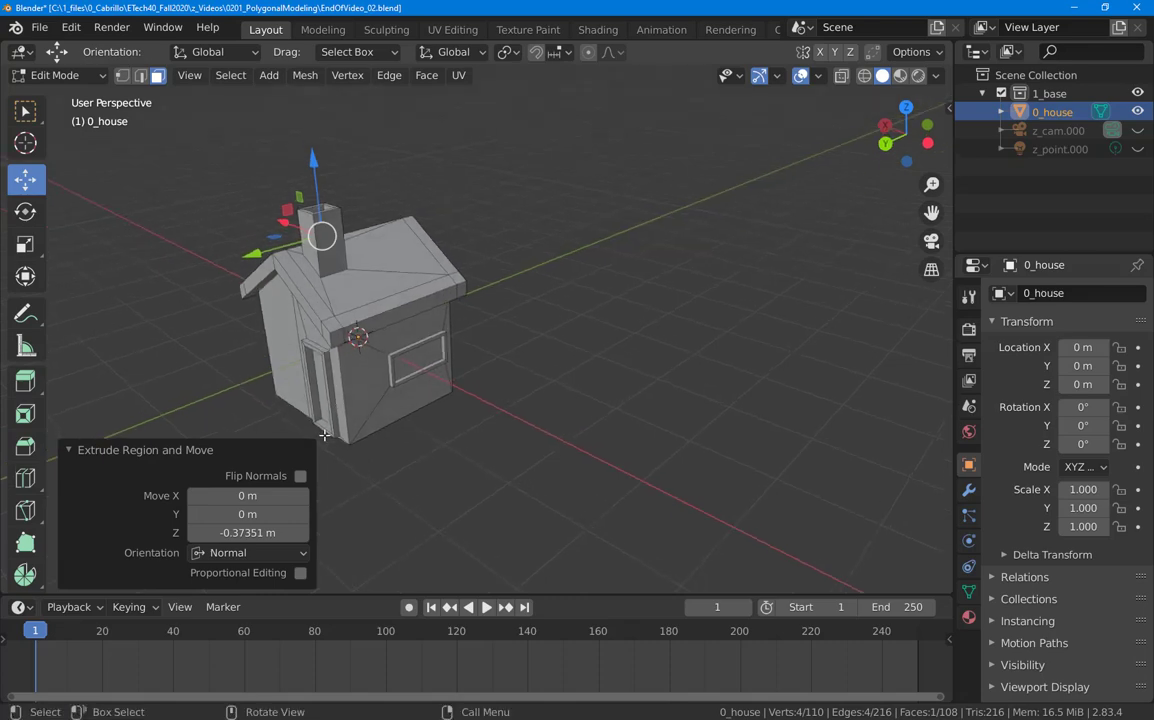
pyautogui.scroll(2, 333, 430)
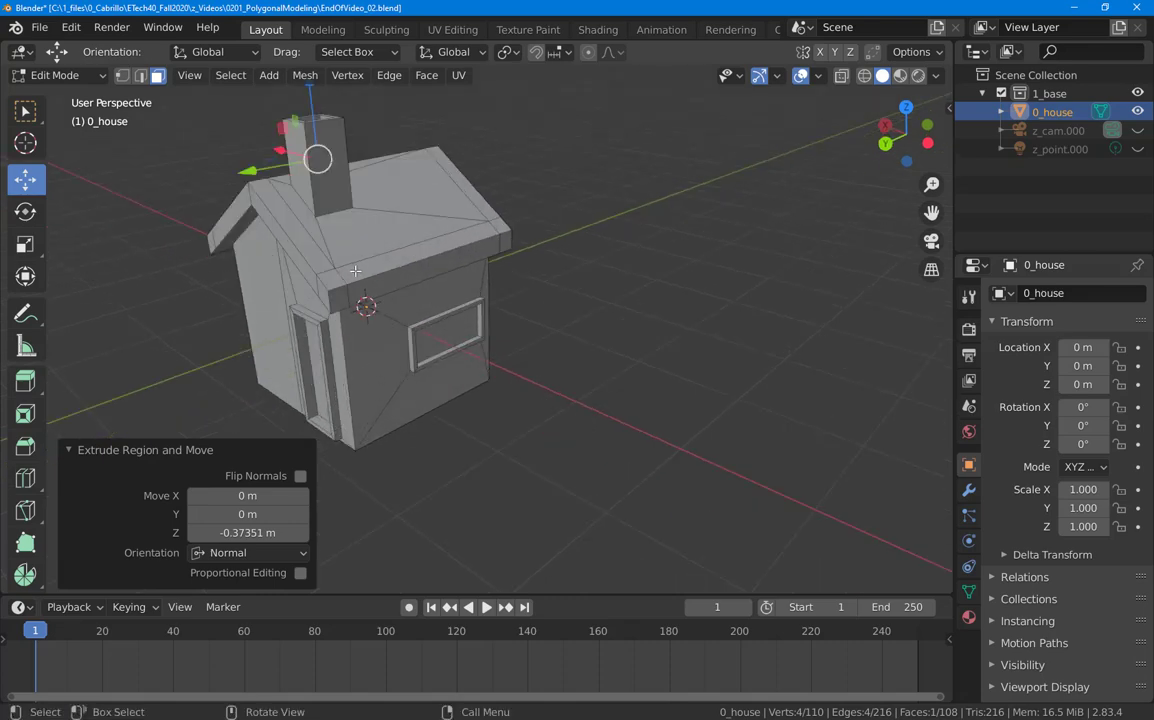